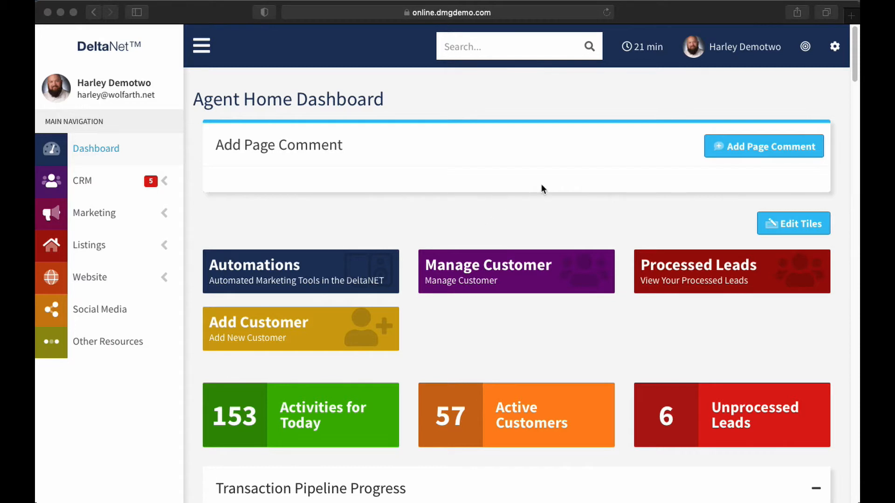
# Step: Open the MCFL & Printable Articles page under Marketing and go to its MCFL Campaign section
pyautogui.click(127, 213)
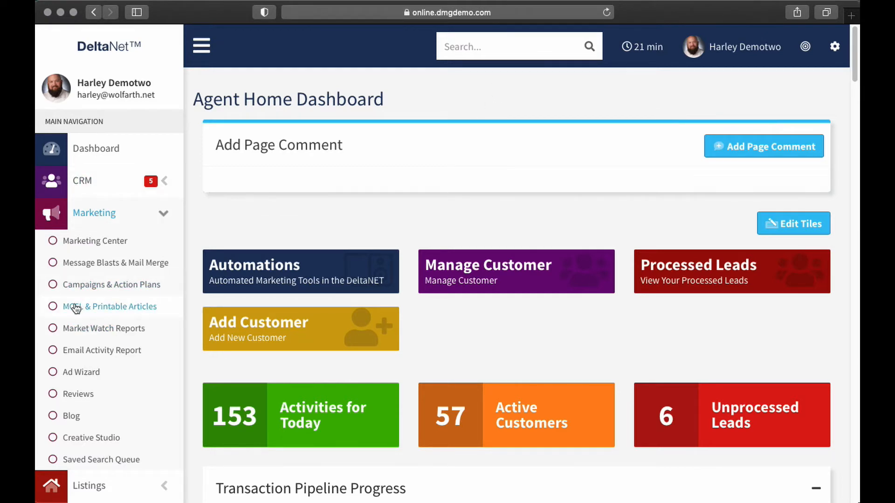
pyautogui.click(77, 307)
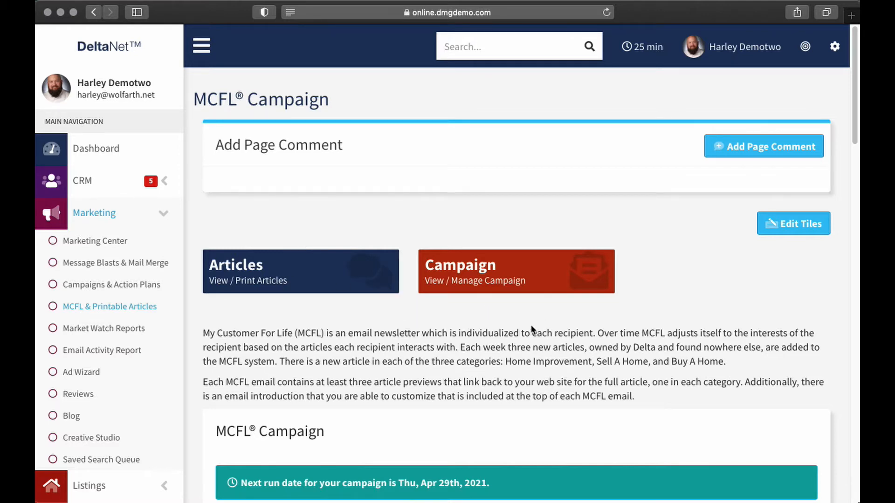
pyautogui.scroll(-1, 568, 324)
pyautogui.scroll(-3, 568, 324)
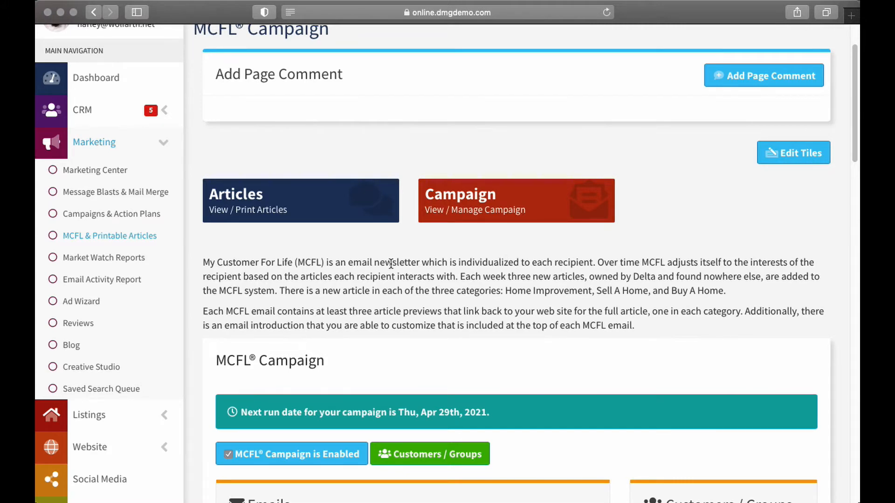
pyautogui.scroll(-5, 534, 280)
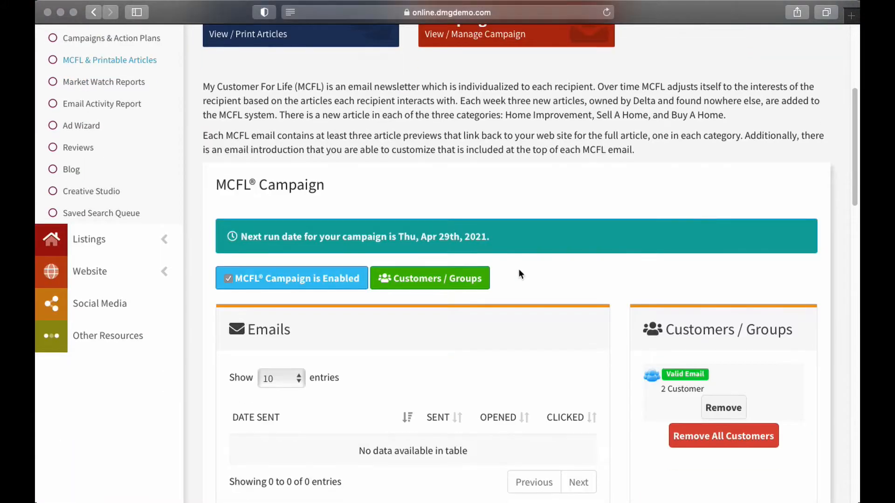
pyautogui.scroll(-2, 512, 269)
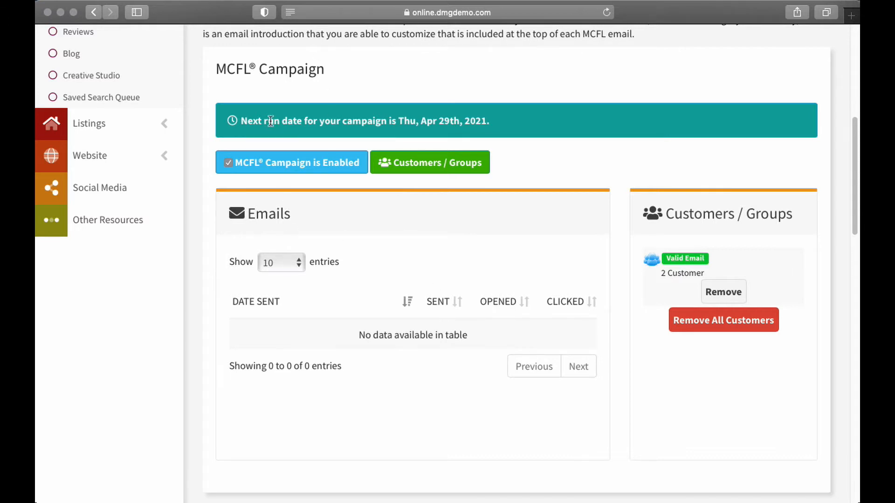
# Step: Disable the MCFL campaign and enable it again
pyautogui.click(229, 163)
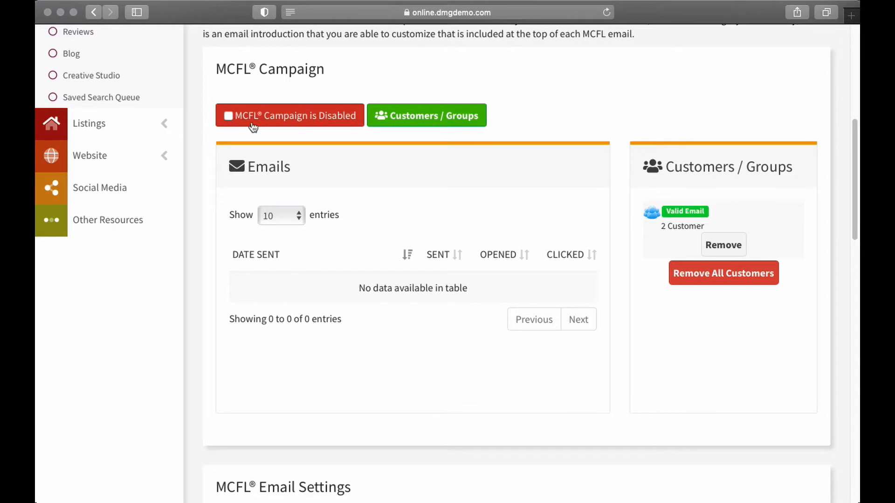
pyautogui.click(228, 116)
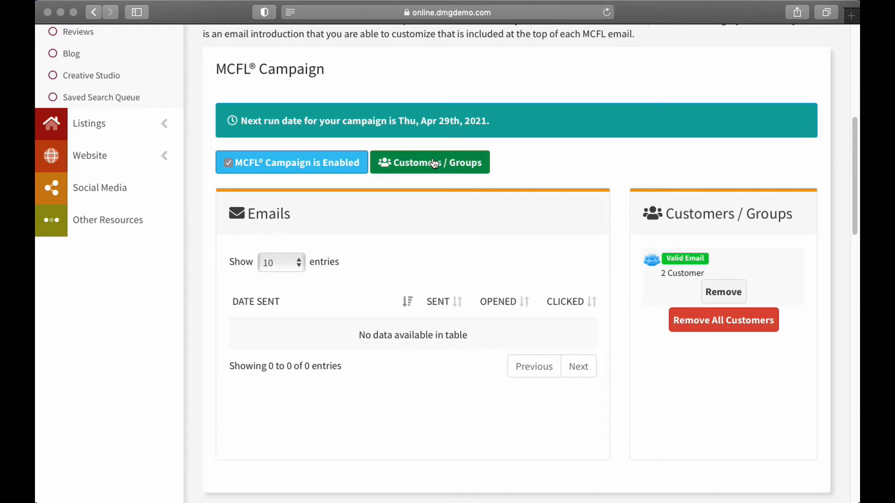
# Step: Open the campaign's customer and group management, switching between adding all contacts and adding only selected contacts or groups
pyautogui.click(448, 165)
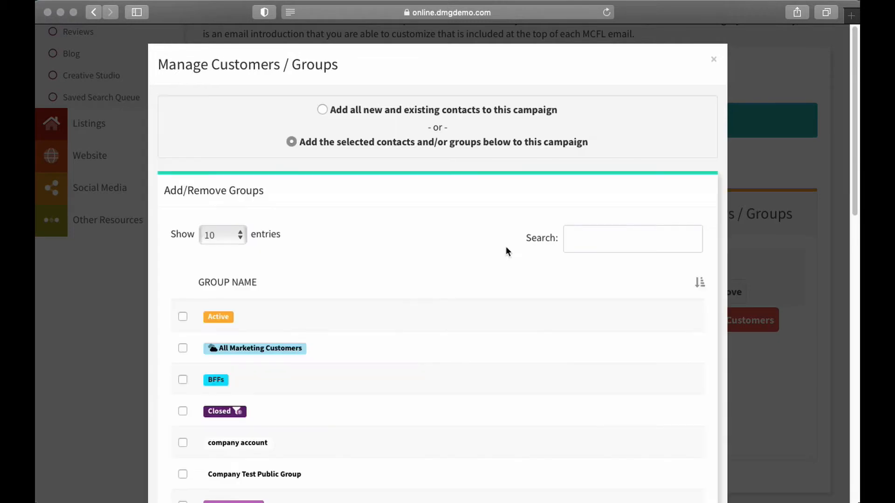
pyautogui.scroll(-1, 456, 172)
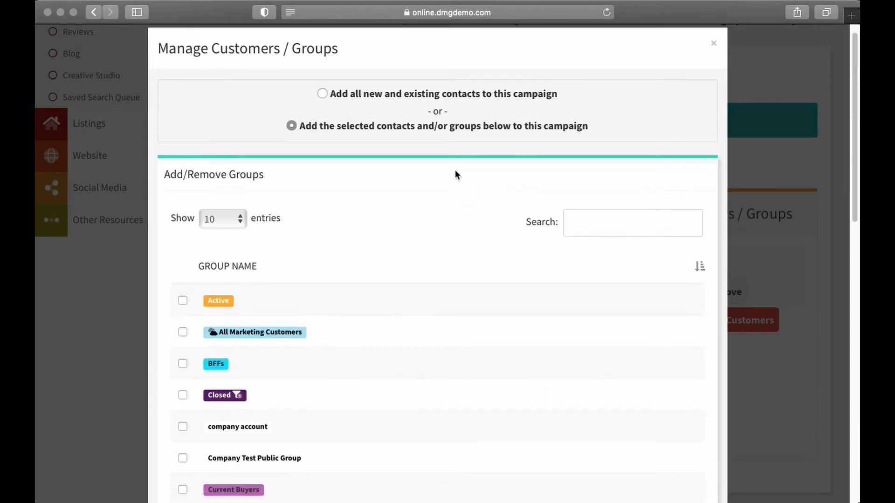
pyautogui.click(323, 93)
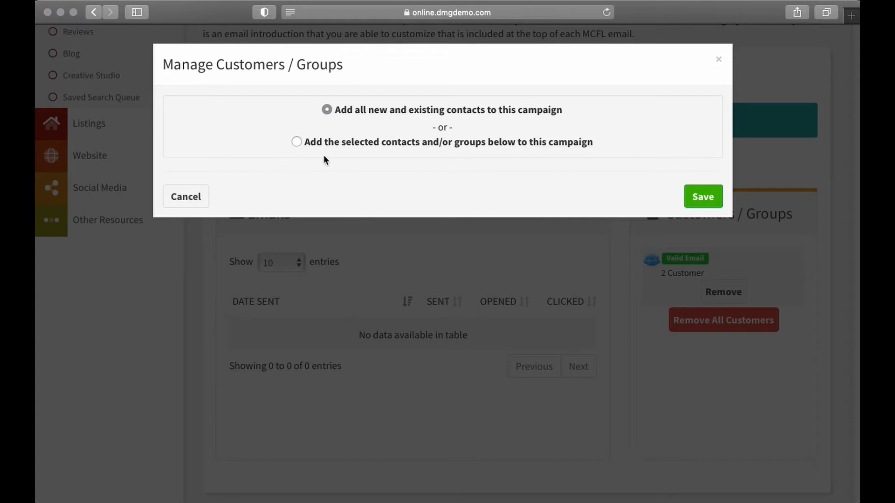
pyautogui.click(300, 142)
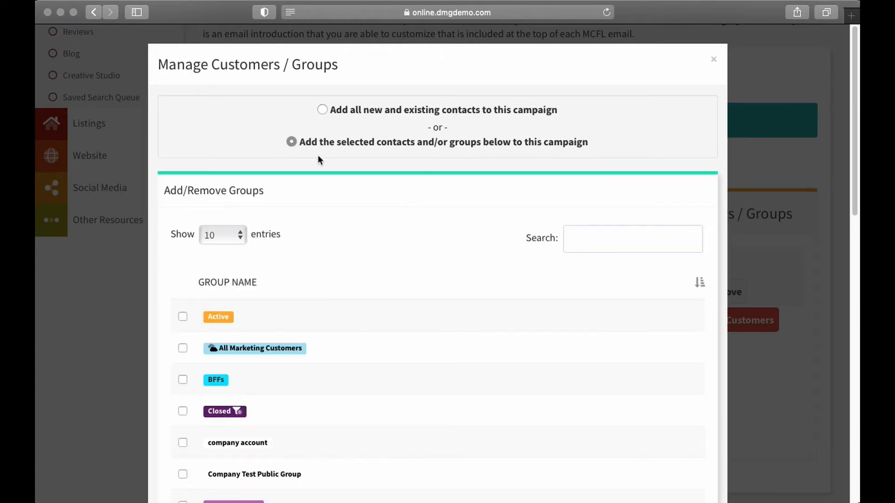
# Step: Select the All Marketing Customers, BFFs and Closed groups for the campaign and deselect them again
pyautogui.scroll(-5, 340, 172)
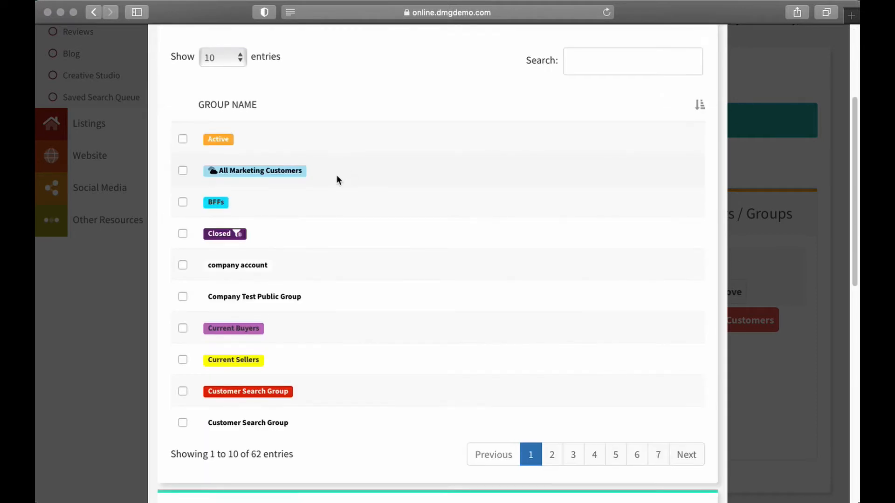
pyautogui.click(183, 233)
pyautogui.click(183, 202)
pyautogui.click(183, 171)
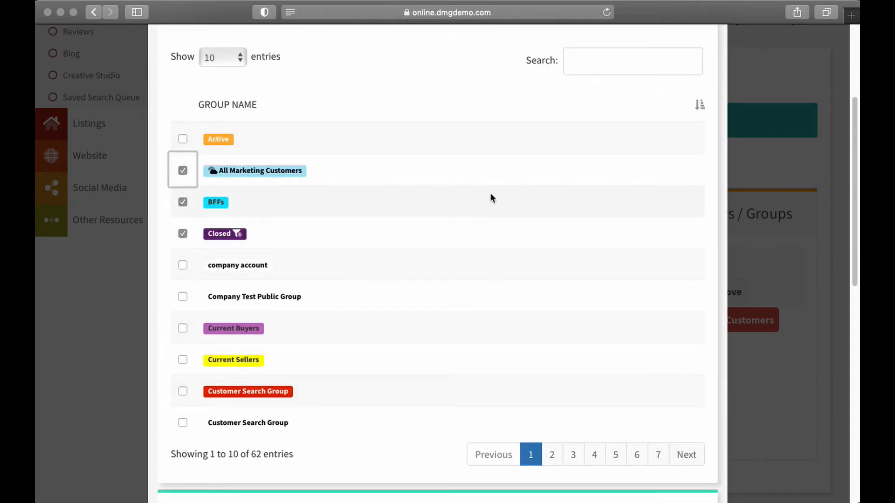
pyautogui.click(183, 171)
pyautogui.click(183, 202)
pyautogui.click(183, 233)
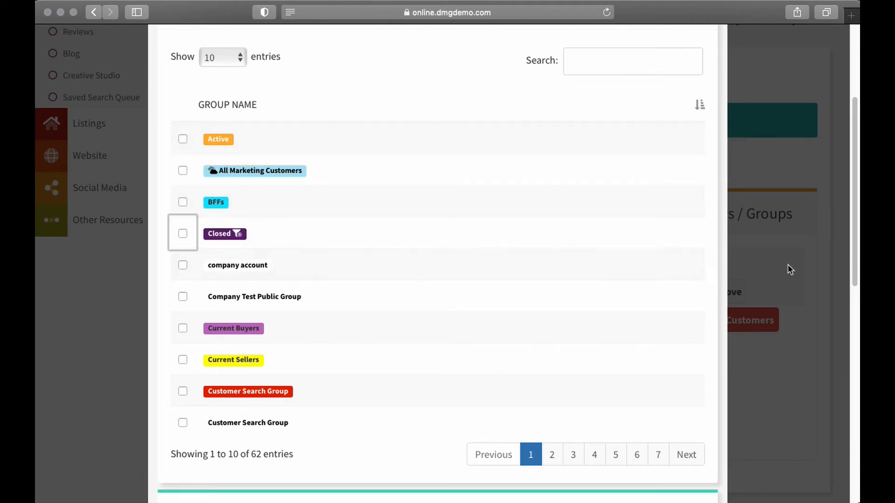
# Step: Select three individual customers from the first page of the Add/Remove Customers list
pyautogui.scroll(-8, 546, 246)
pyautogui.scroll(-3, 548, 246)
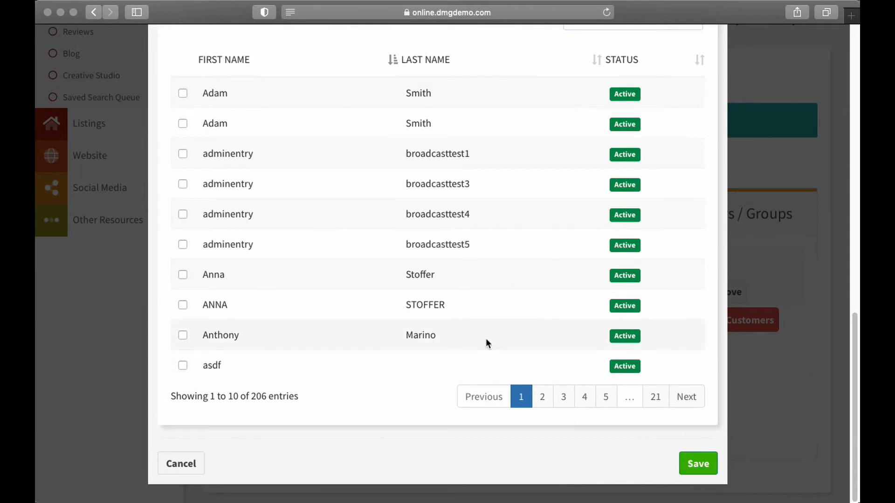
pyautogui.scroll(7, 485, 343)
pyautogui.scroll(5, 450, 321)
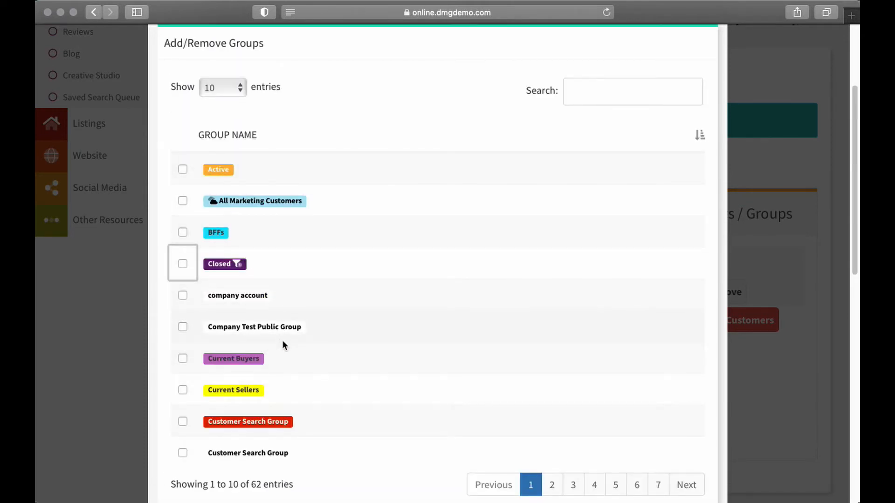
pyautogui.scroll(-10, 500, 247)
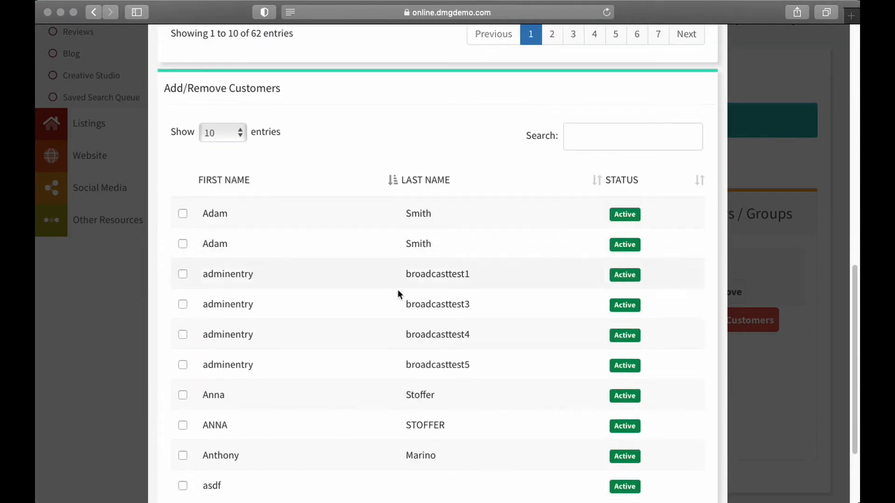
pyautogui.scroll(-1, 377, 336)
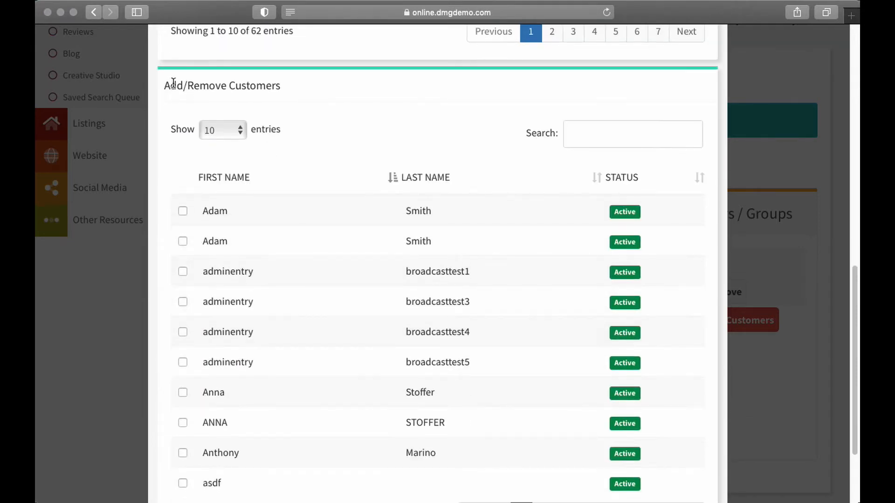
pyautogui.scroll(-2, 429, 205)
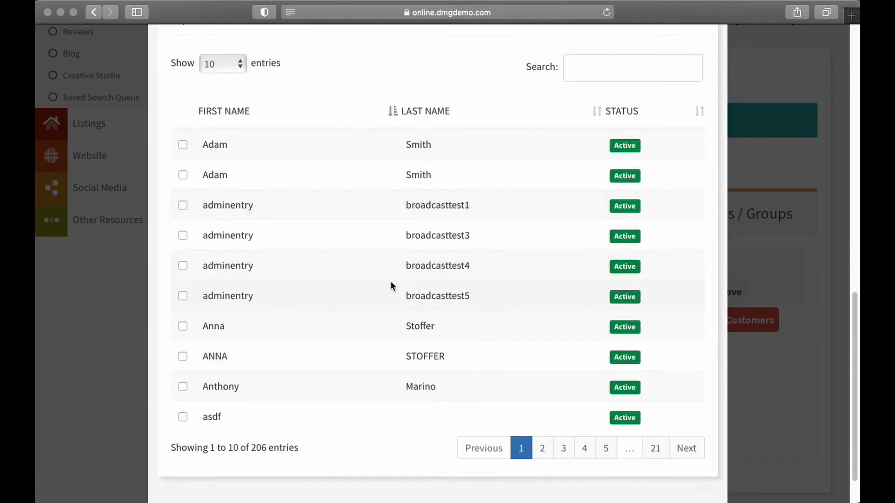
pyautogui.click(182, 176)
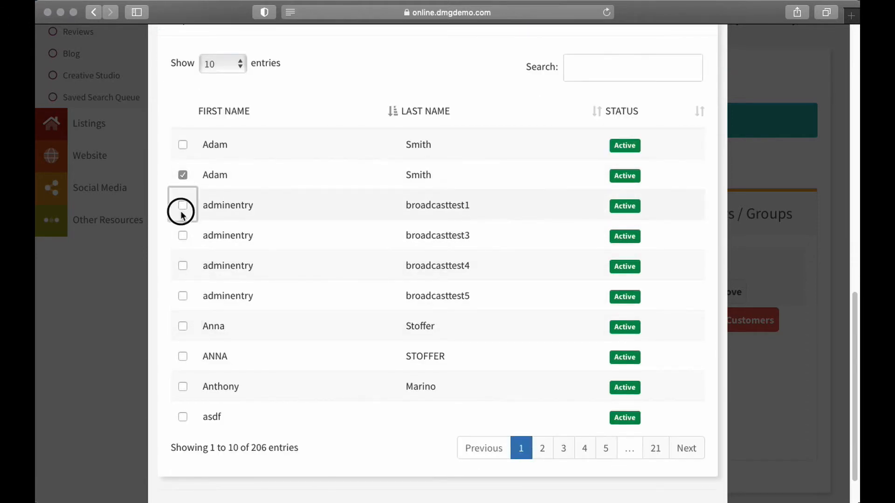
pyautogui.click(183, 266)
pyautogui.click(183, 357)
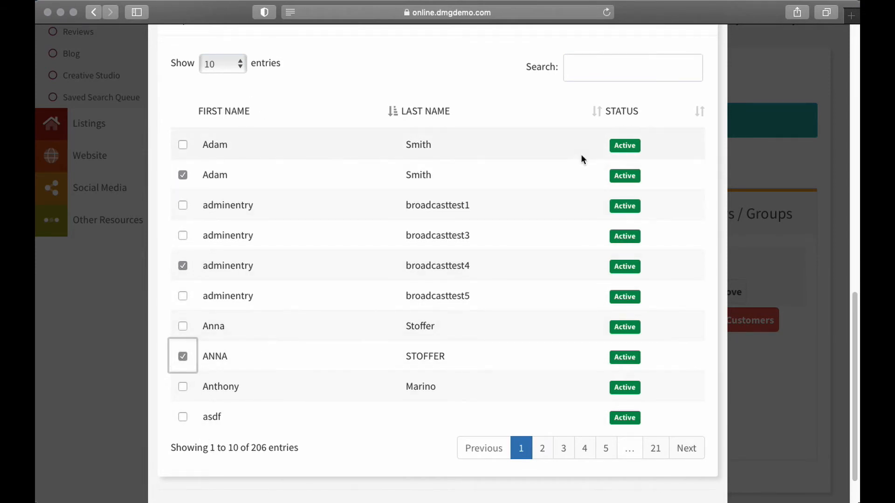
# Step: Filter the customer list by "char", select the two customers sharing the same full name, and clear the filter
pyautogui.click(585, 73)
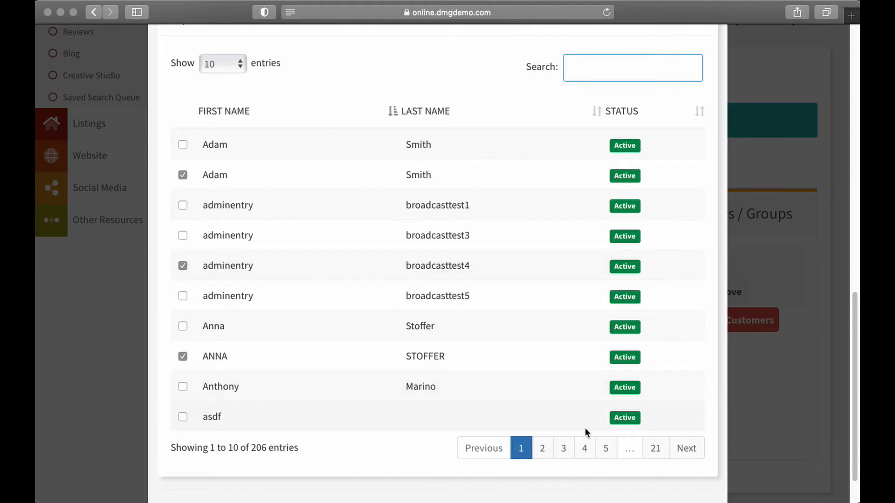
pyautogui.write('char')
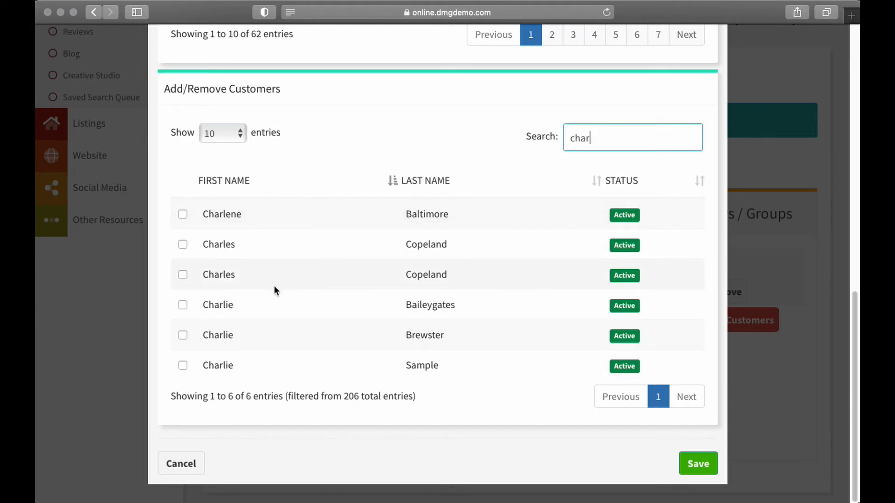
pyautogui.click(183, 245)
pyautogui.click(182, 274)
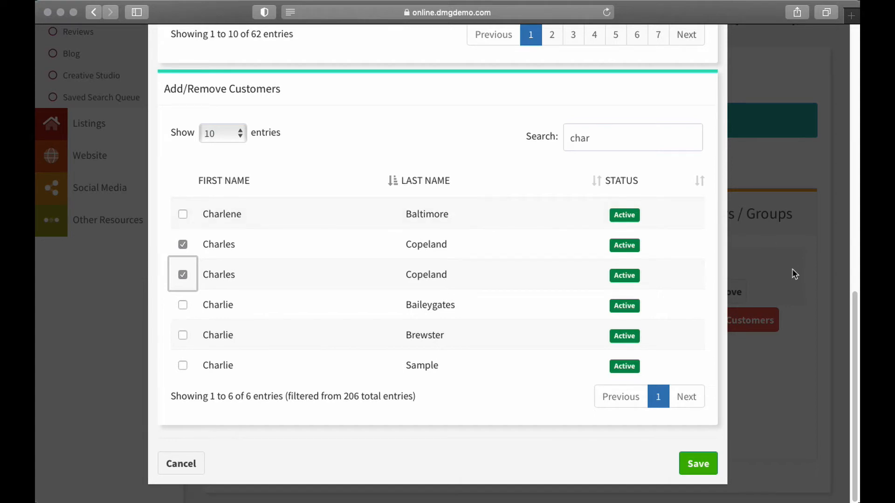
pyautogui.click(579, 137)
pyautogui.doubleClick(579, 137)
pyautogui.press('BackSpace')
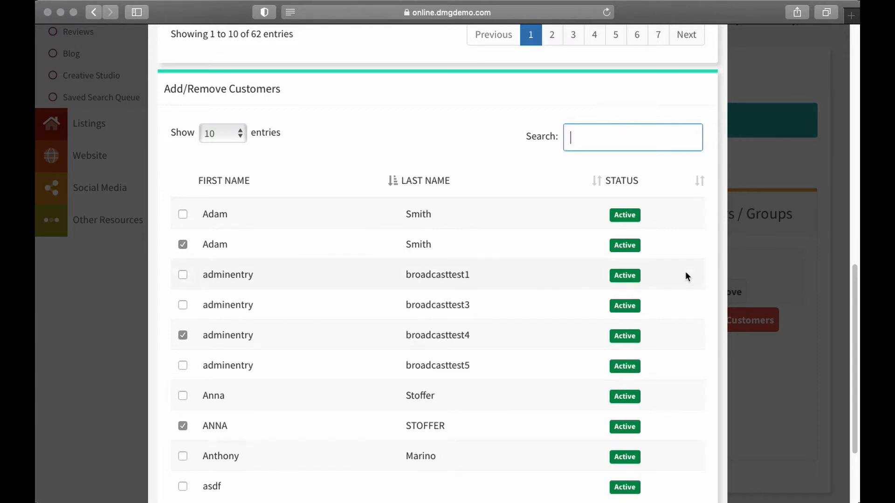
# Step: Set the campaign to add all new and existing contacts and save the recipient settings
pyautogui.scroll(10, 606, 374)
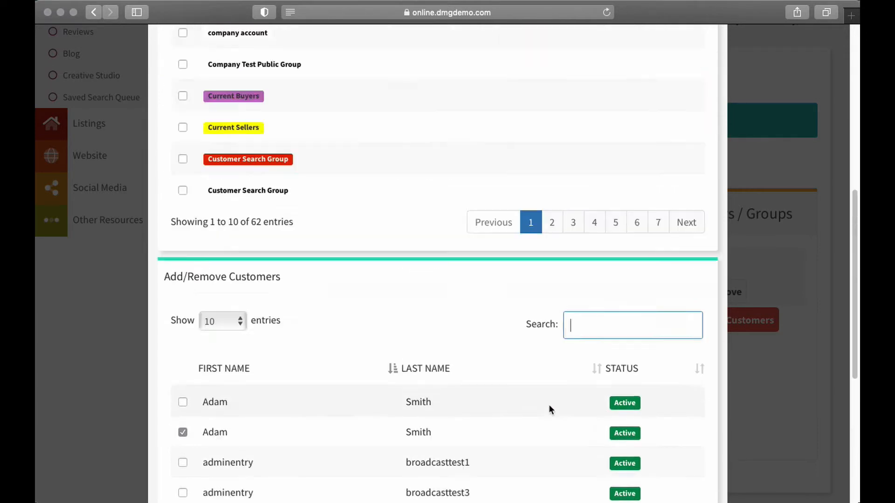
pyautogui.scroll(3, 325, 169)
pyautogui.click(320, 110)
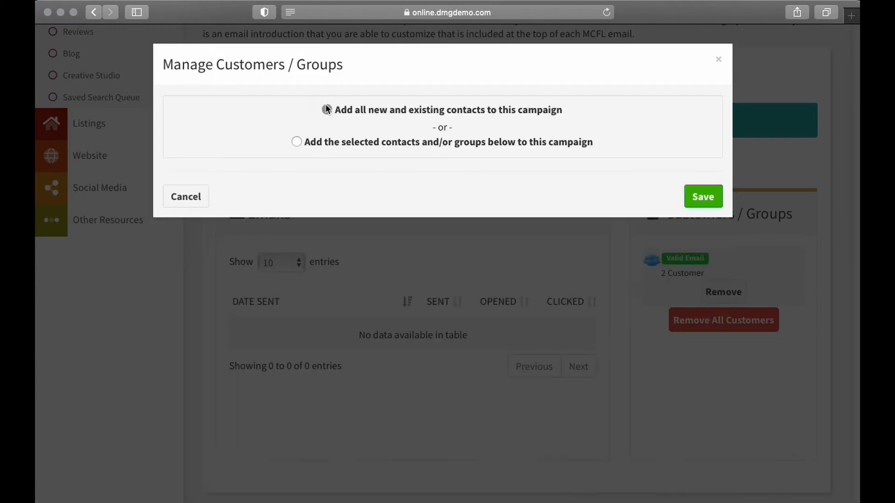
pyautogui.click(707, 198)
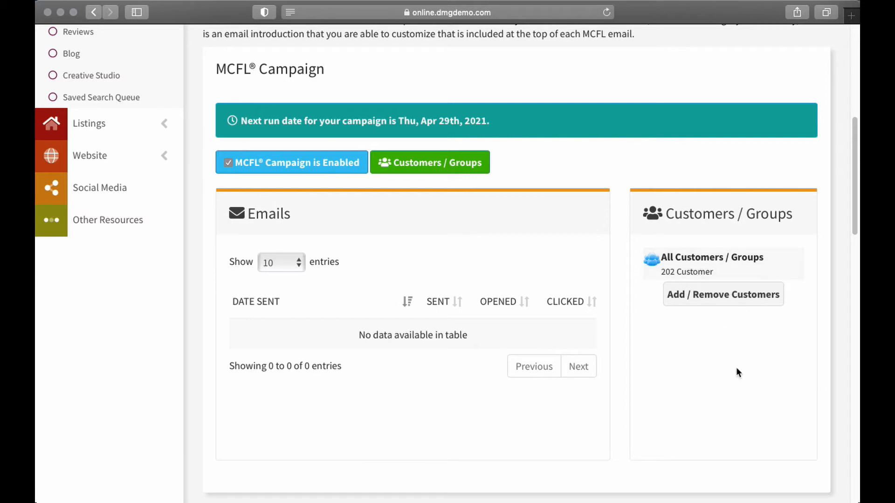
# Step: Review the campaign's saved recipient settings and close them without making changes
pyautogui.click(709, 301)
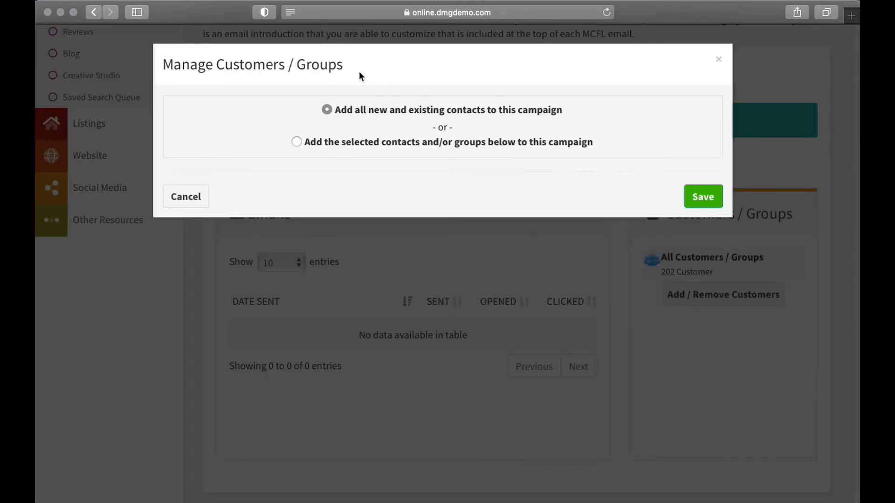
pyautogui.click(189, 198)
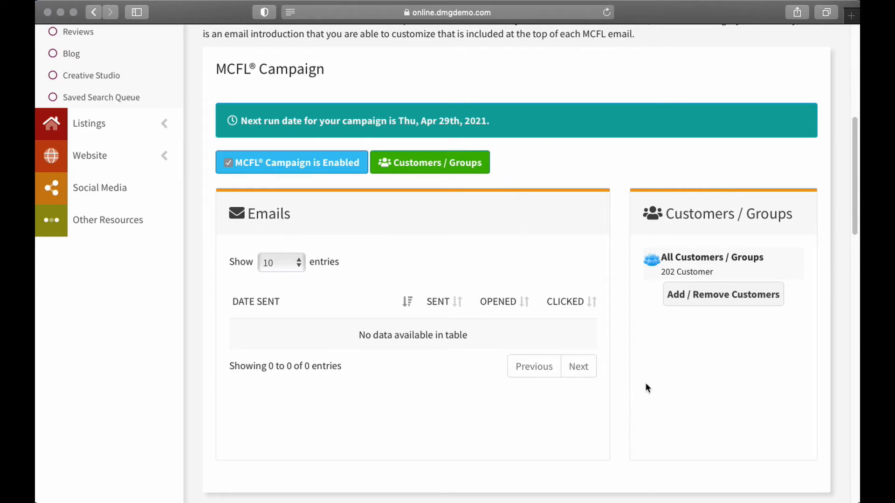
# Step: Copy the {{CUSTOMER_NAME_FIRST}} code from the code legend in the MCFL Email Settings
pyautogui.scroll(-10, 601, 228)
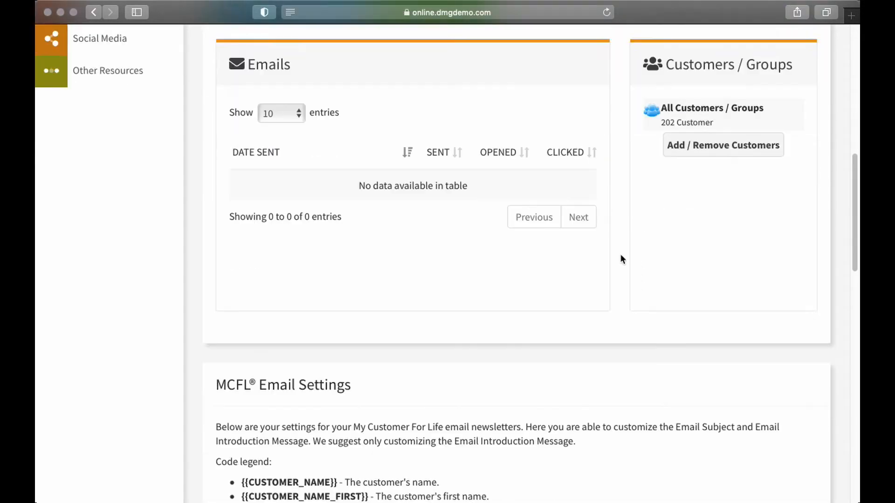
pyautogui.scroll(-1, 618, 239)
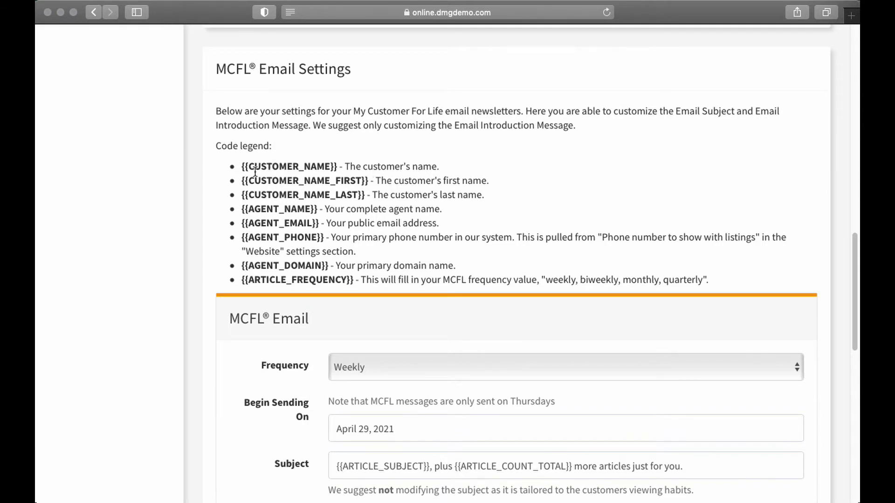
pyautogui.moveTo(241, 167); pyautogui.dragTo(412, 282)
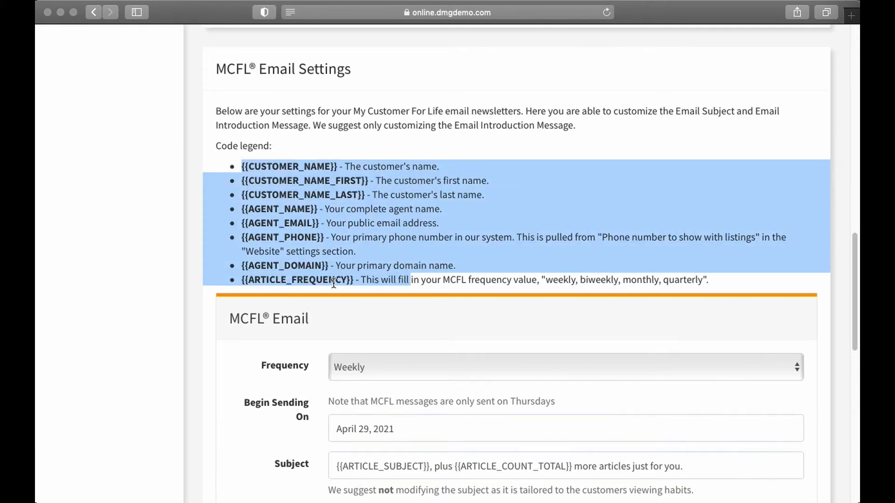
pyautogui.click(326, 282)
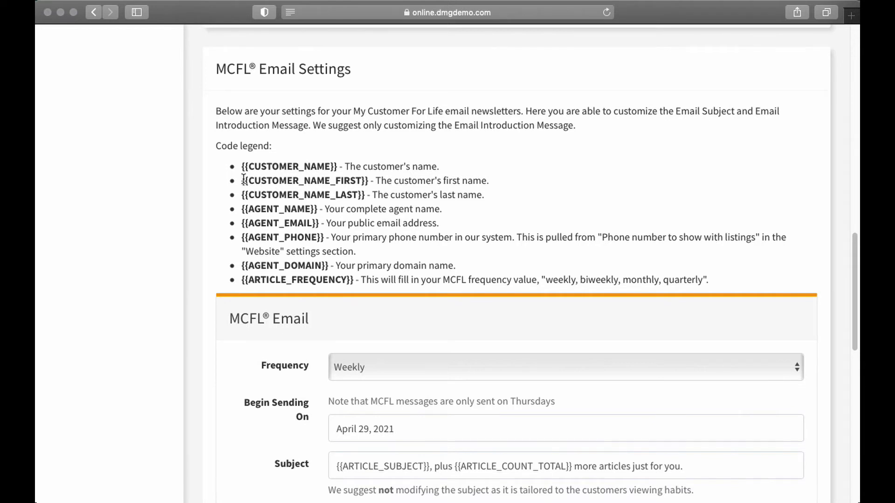
pyautogui.moveTo(242, 180); pyautogui.dragTo(371, 185)
pyautogui.press('super+c')
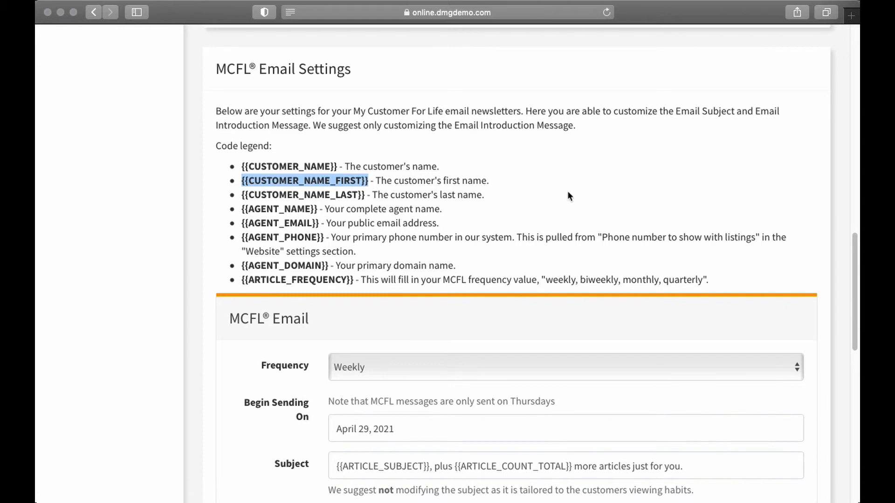
# Step: Add the greeting line "Dear {{CUSTOMER_NAME_FIRST}}" above the existing text of the newsletter introduction and select the customer code in it
pyautogui.scroll(-5, 438, 268)
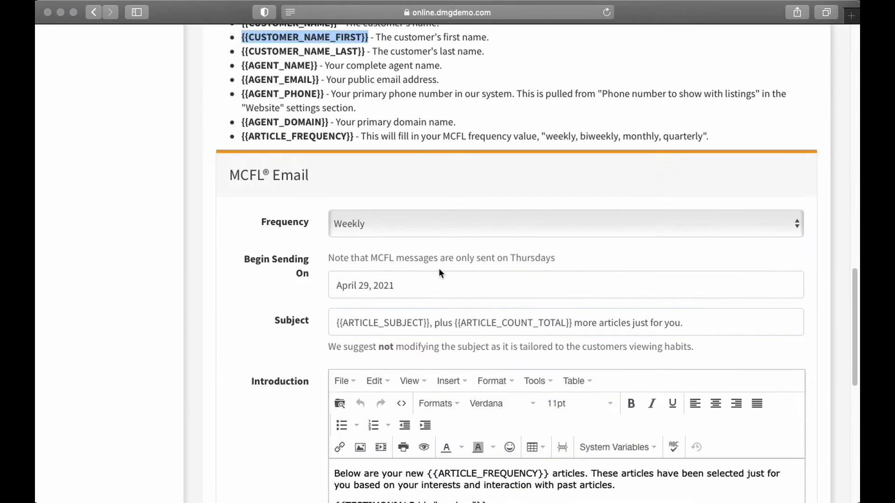
pyautogui.click(364, 366)
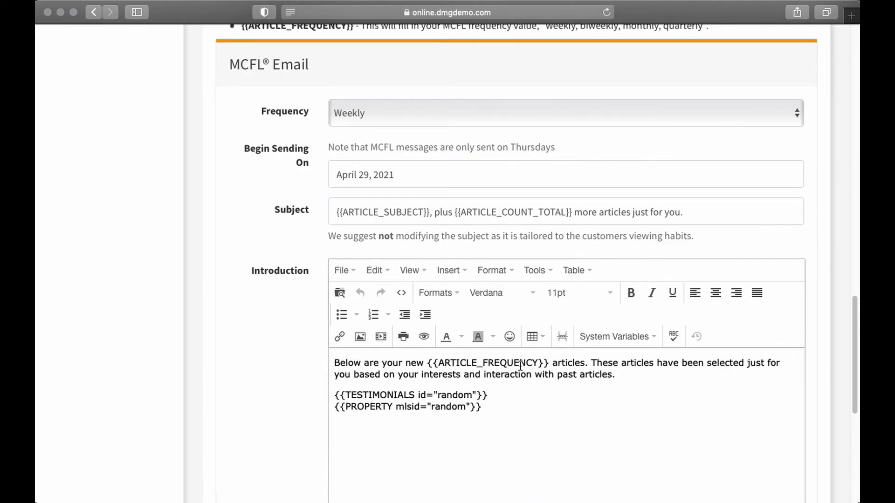
pyautogui.press('Return')
pyautogui.press('Up')
pyautogui.press('super+v')
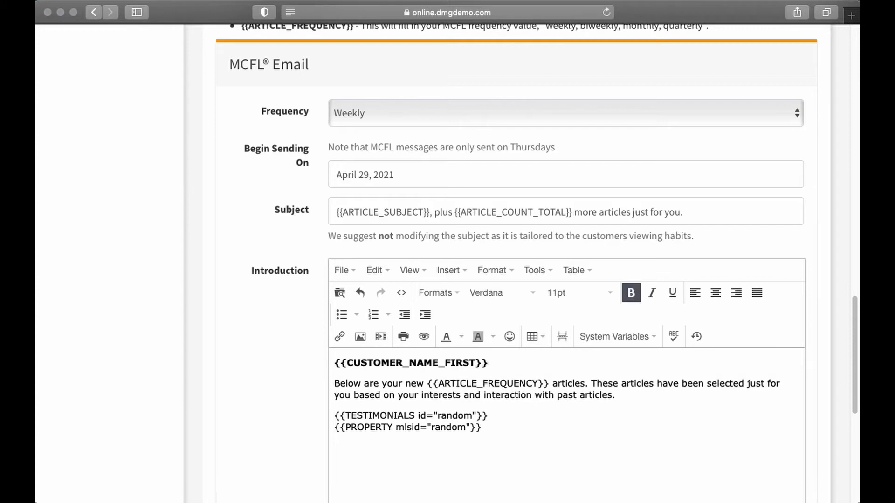
pyautogui.write('Dear')
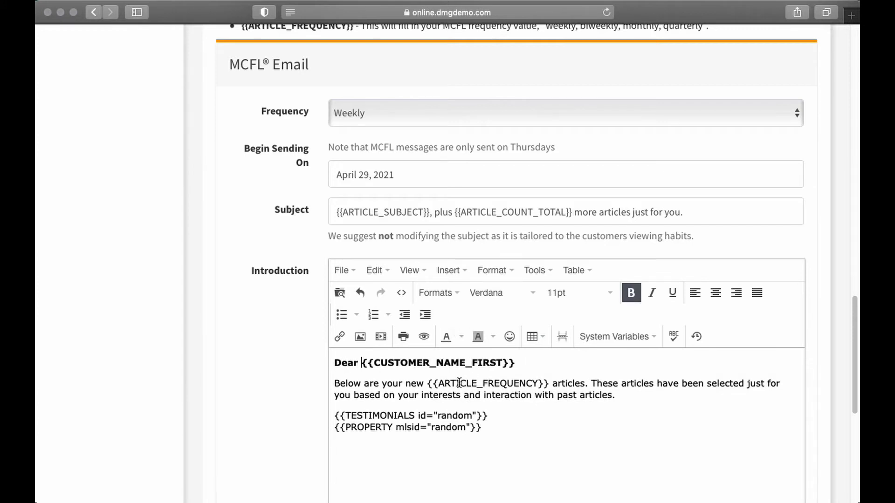
pyautogui.moveTo(363, 363); pyautogui.dragTo(530, 362)
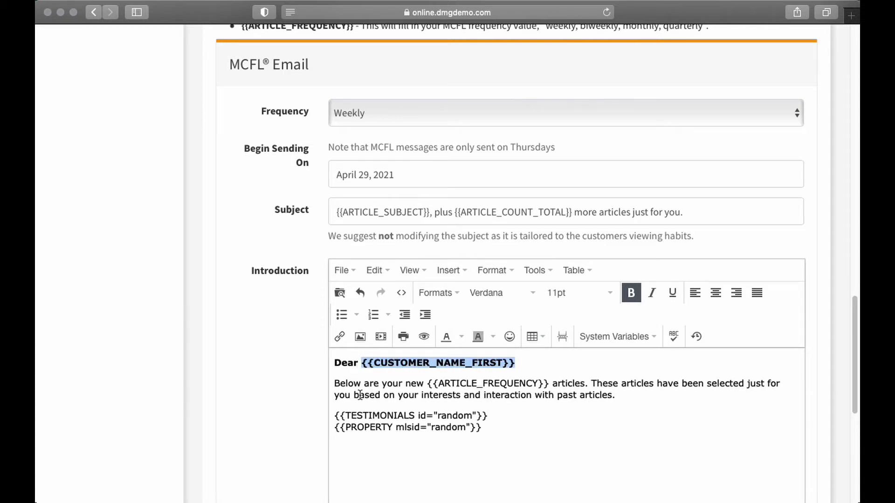
# Step: Set the MCFL email frequency to Quarterly
pyautogui.scroll(2, 445, 393)
pyautogui.scroll(1, 343, 369)
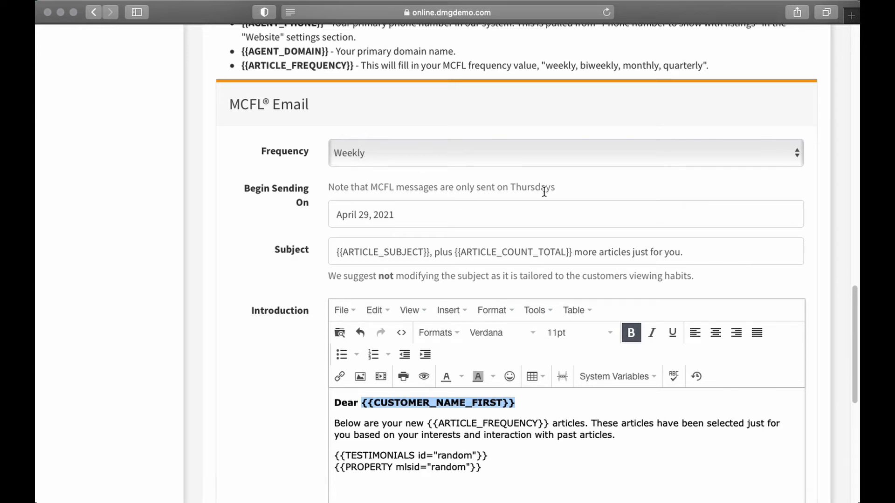
pyautogui.click(425, 159)
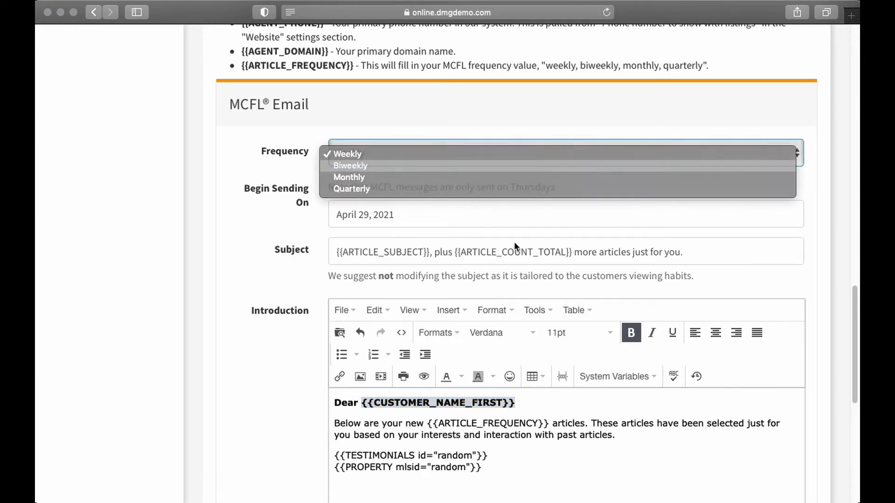
pyautogui.click(410, 165)
pyautogui.click(411, 165)
pyautogui.click(399, 166)
pyautogui.click(402, 155)
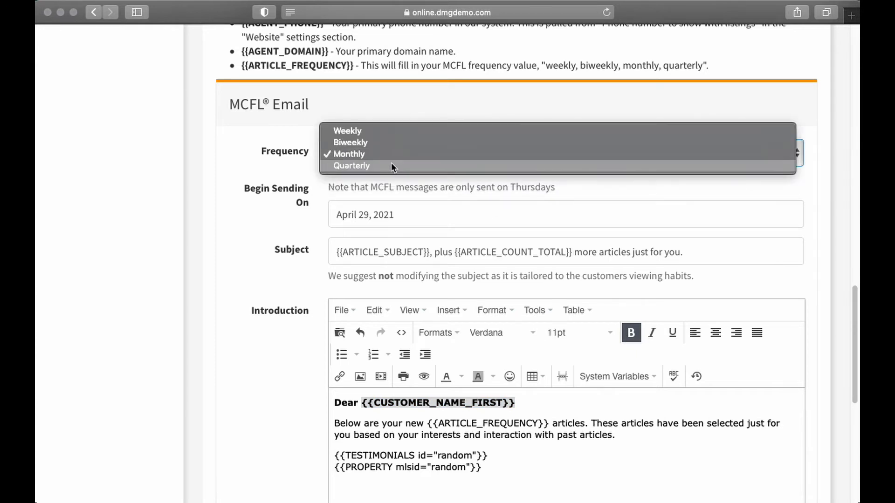
pyautogui.click(383, 166)
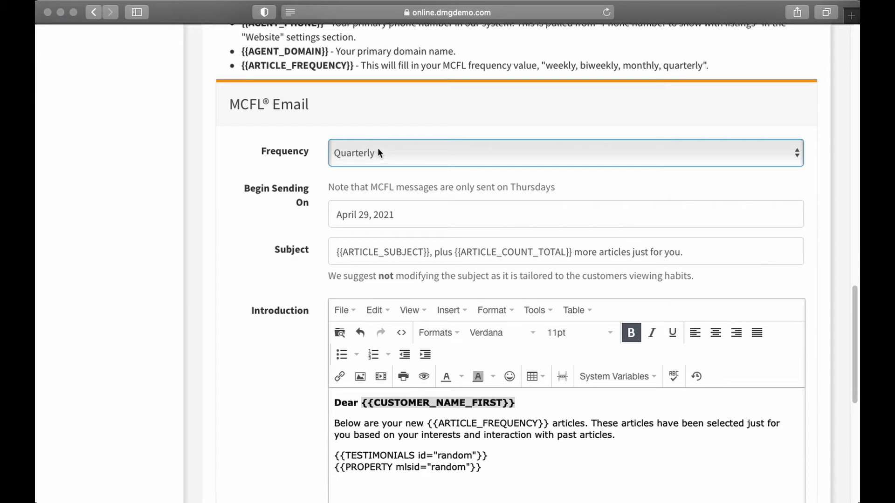
# Step: Set the date on which the MCFL emails begin sending to May 06, 2021
pyautogui.click(405, 212)
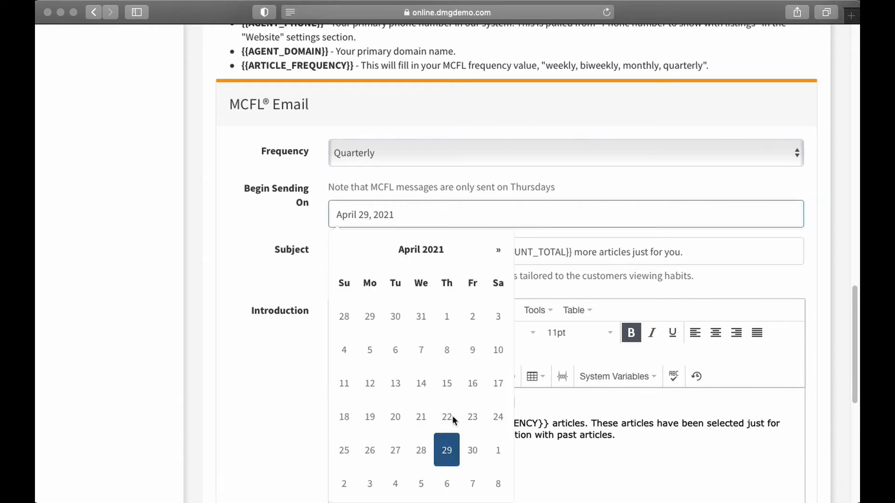
pyautogui.click(447, 484)
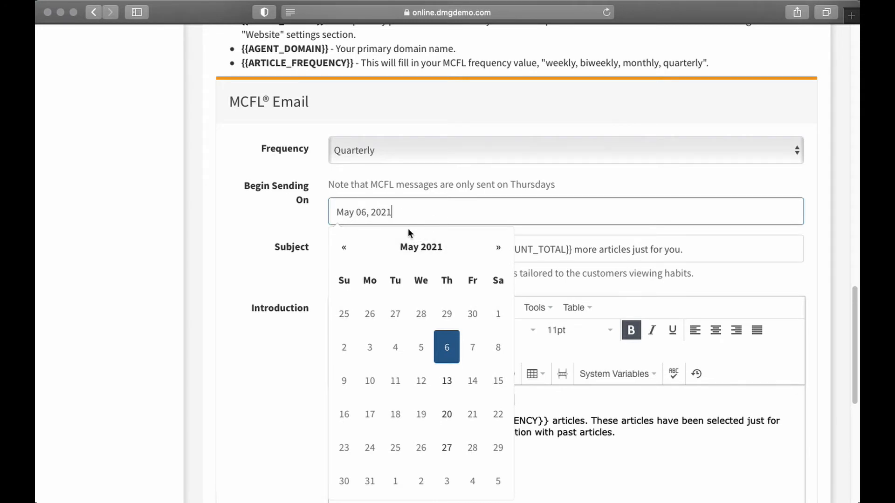
pyautogui.click(293, 214)
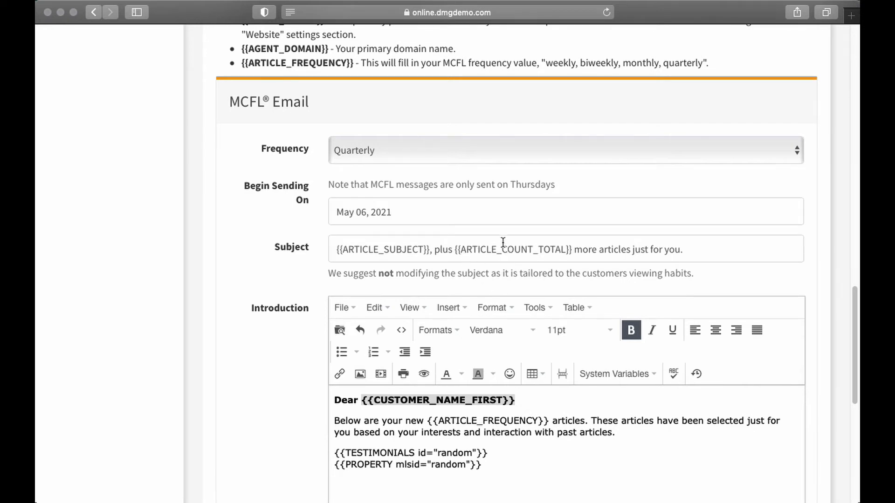
# Step: Review the MCFL email subject and introduction message, including its random testimonial and property codes
pyautogui.scroll(-2, 617, 248)
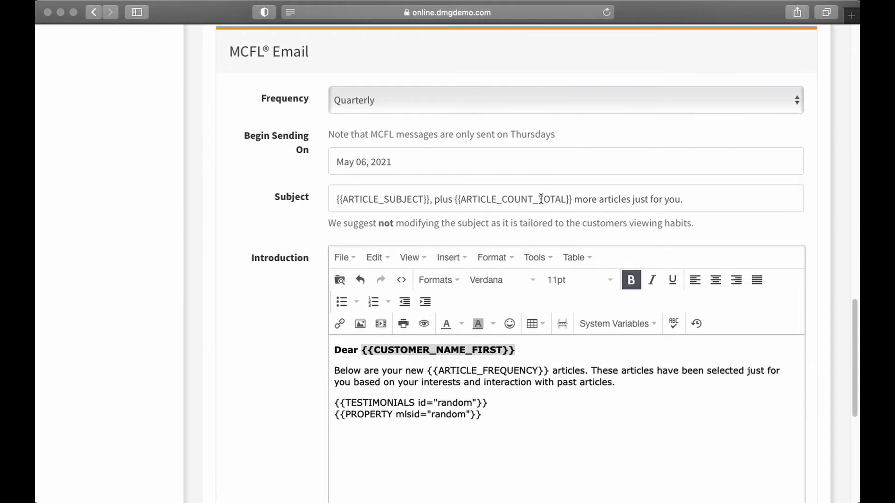
pyautogui.scroll(-8, 541, 196)
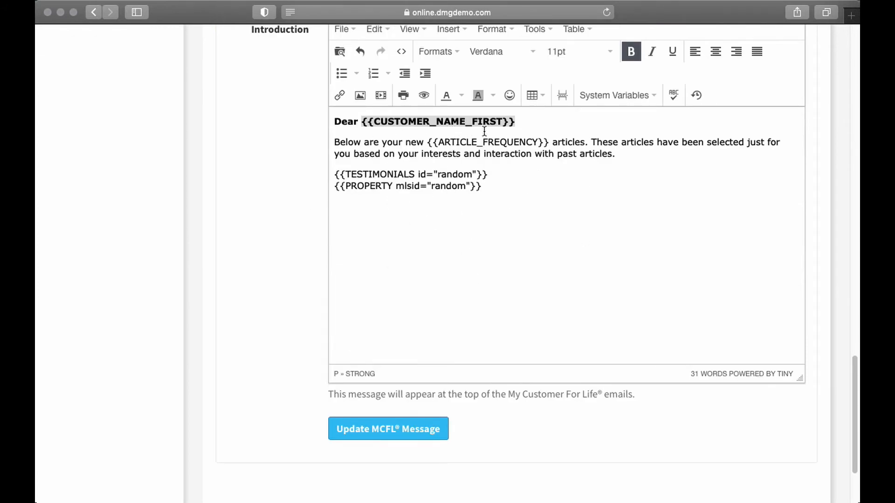
pyautogui.scroll(2, 505, 188)
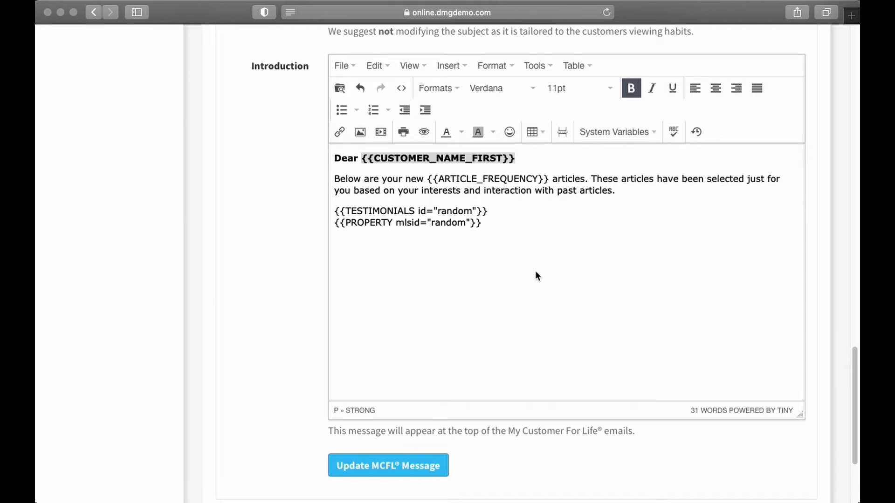
pyautogui.moveTo(333, 212); pyautogui.dragTo(519, 214)
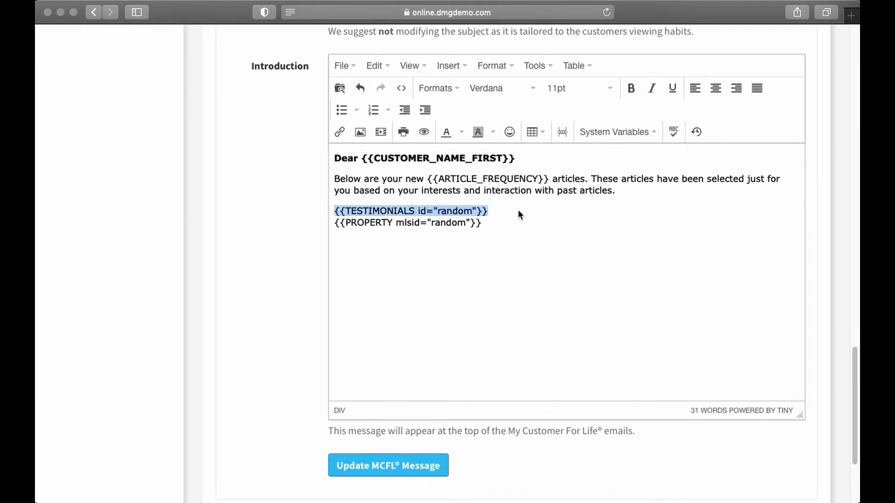
pyautogui.moveTo(339, 225); pyautogui.dragTo(484, 223)
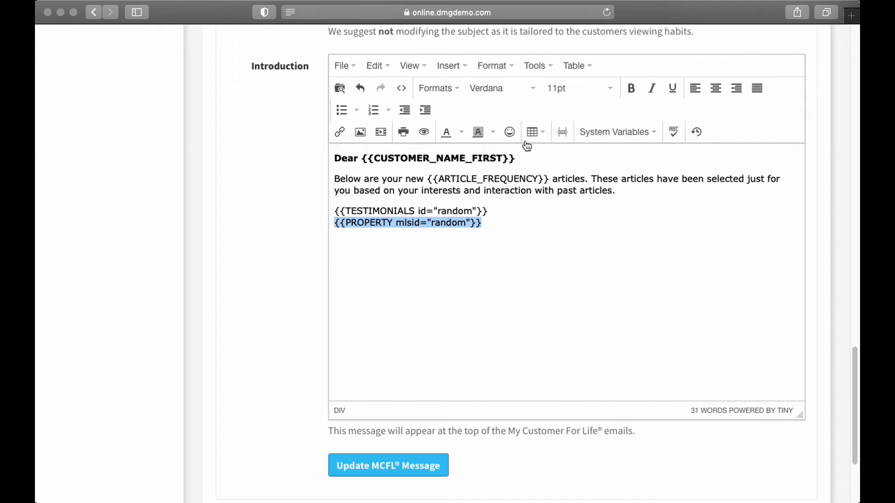
pyautogui.scroll(-3, 590, 212)
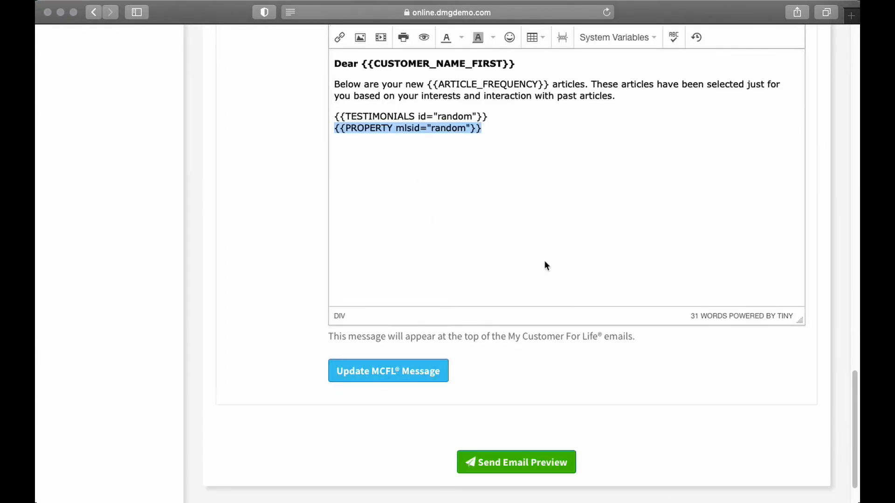
pyautogui.scroll(9, 561, 298)
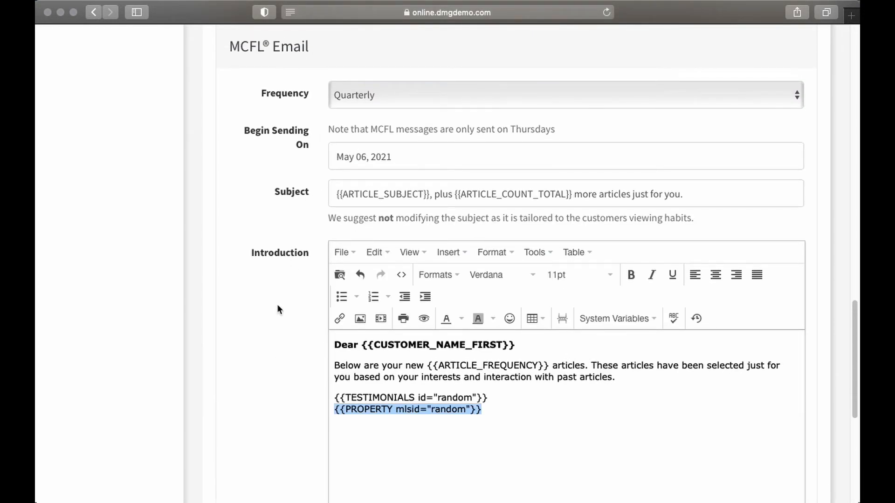
pyautogui.scroll(-6, 303, 222)
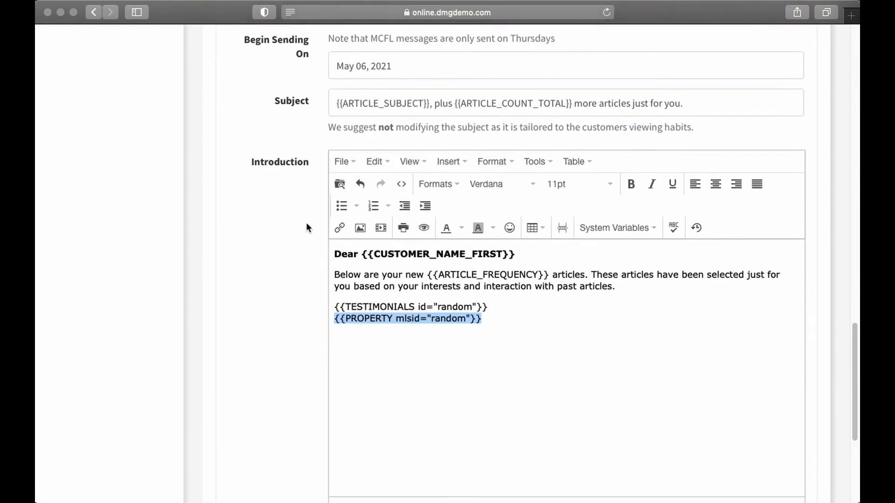
pyautogui.scroll(-5, 308, 226)
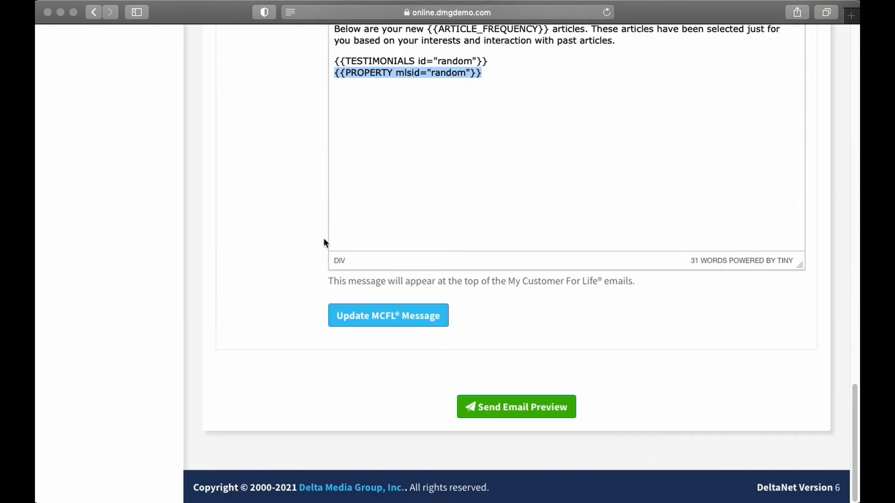
# Step: Open the MCFL email preview dialog, check its recipient address field, and close it without sending
pyautogui.click(523, 414)
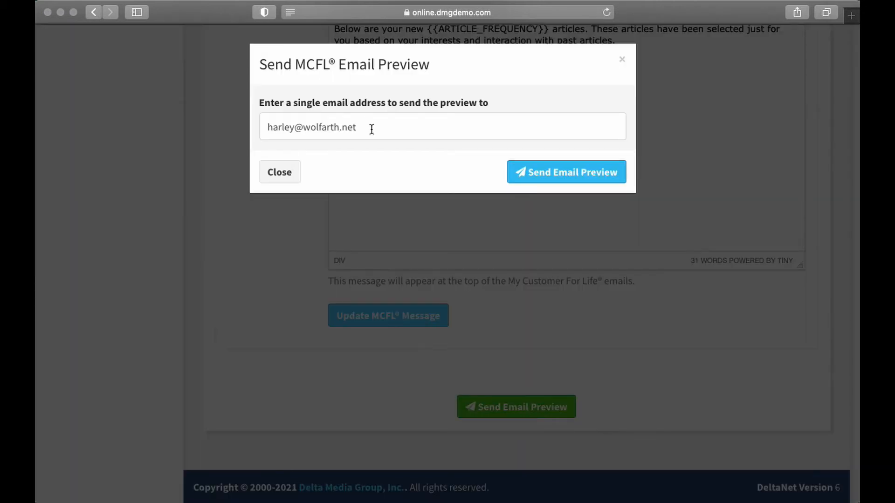
pyautogui.click(267, 125)
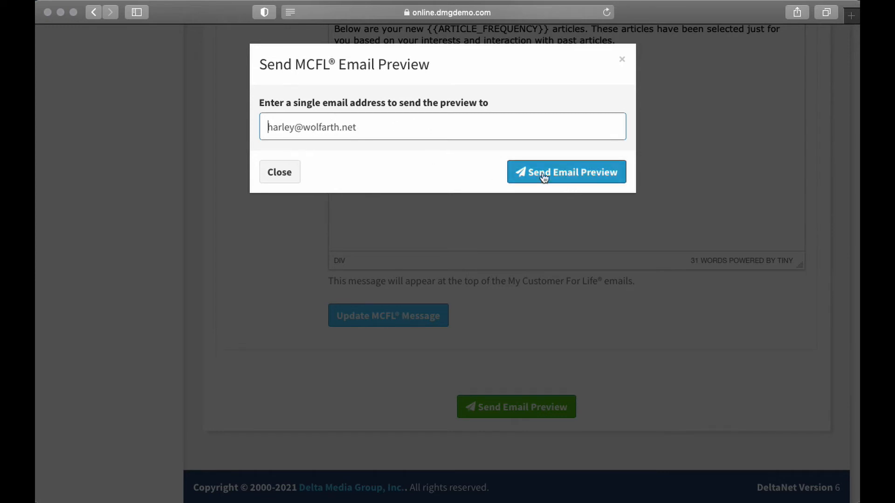
pyautogui.click(271, 172)
# Step: Look over the email settings and campaign page once more and open the MCFL articles list
pyautogui.scroll(3, 592, 340)
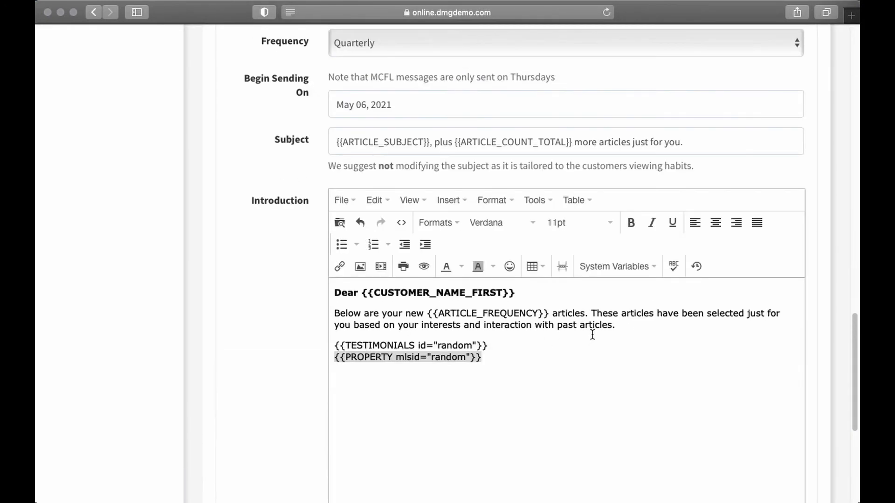
pyautogui.scroll(-10, 591, 333)
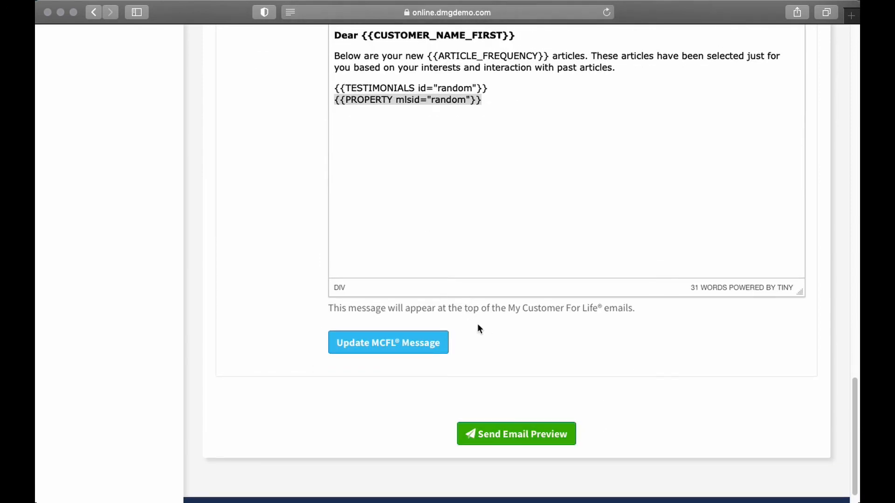
pyautogui.scroll(10, 532, 375)
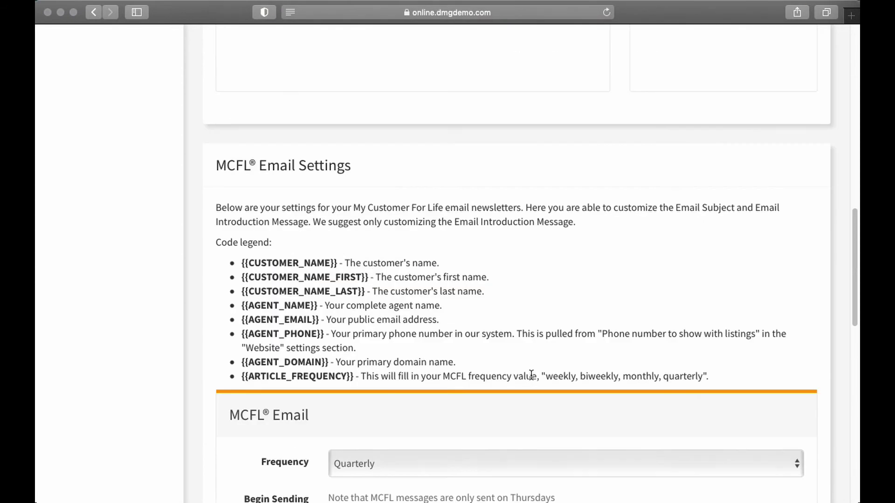
pyautogui.scroll(10, 531, 375)
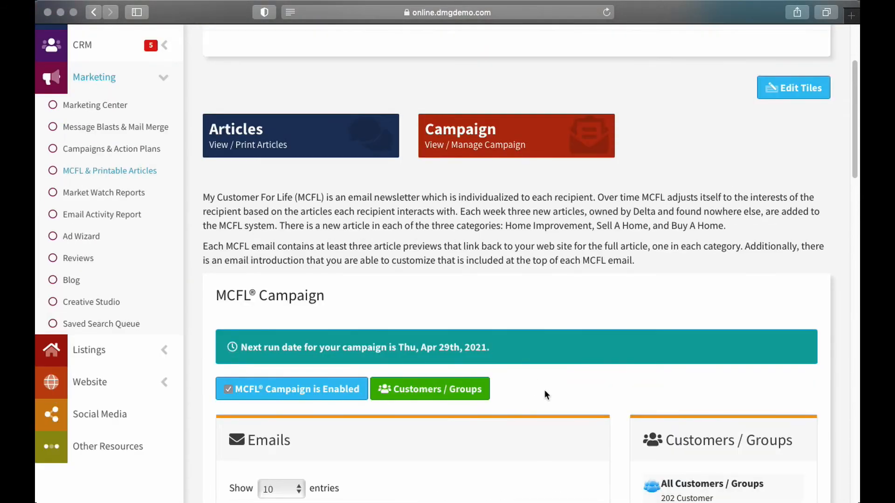
pyautogui.scroll(3, 522, 373)
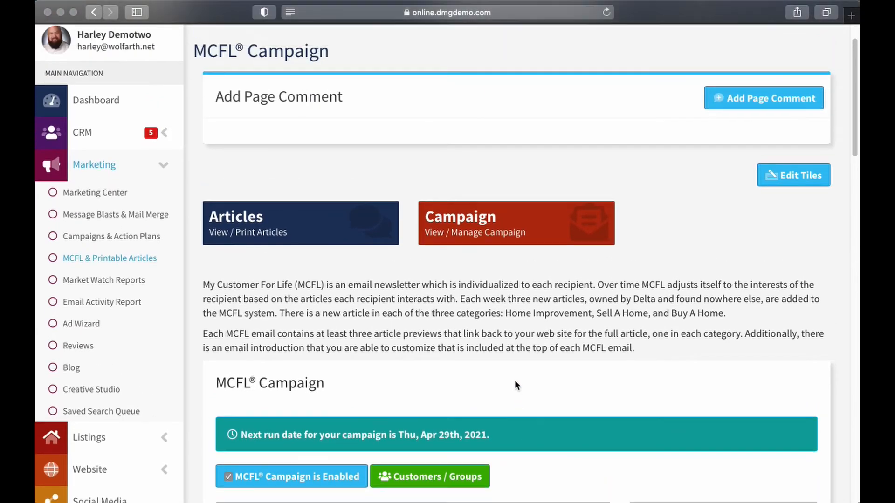
pyautogui.click(270, 223)
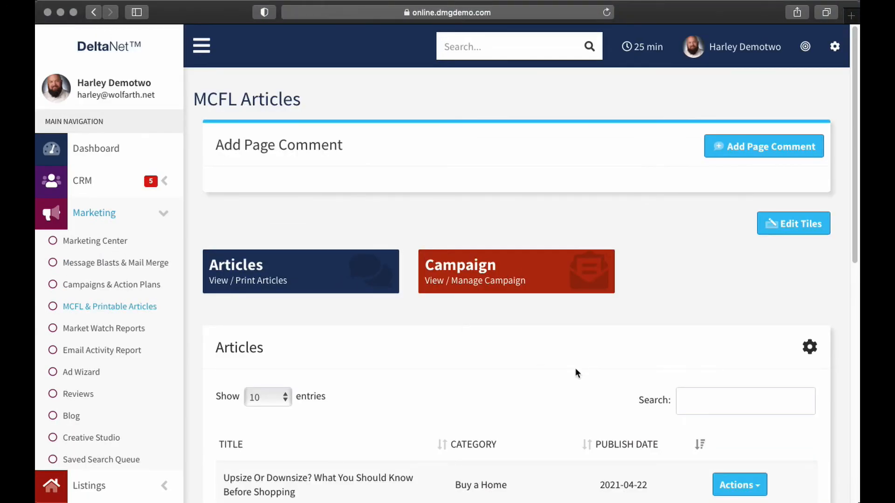
# Step: Search the MCFL articles for "commi" and clear the search to list all articles again
pyautogui.scroll(-5, 574, 368)
pyautogui.scroll(-2, 571, 366)
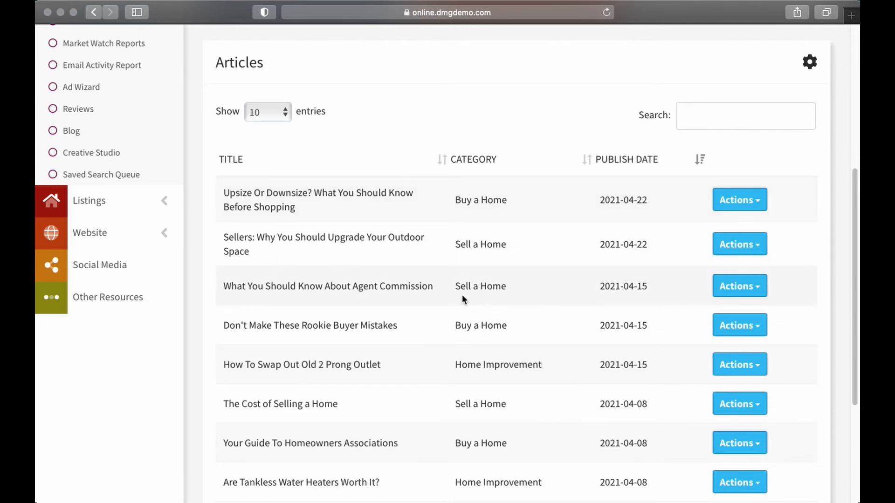
pyautogui.click(692, 117)
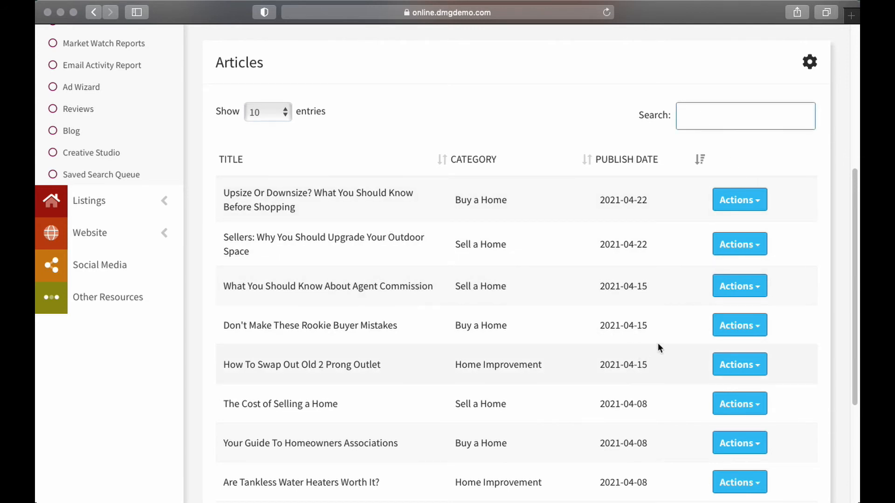
pyautogui.write('commi')
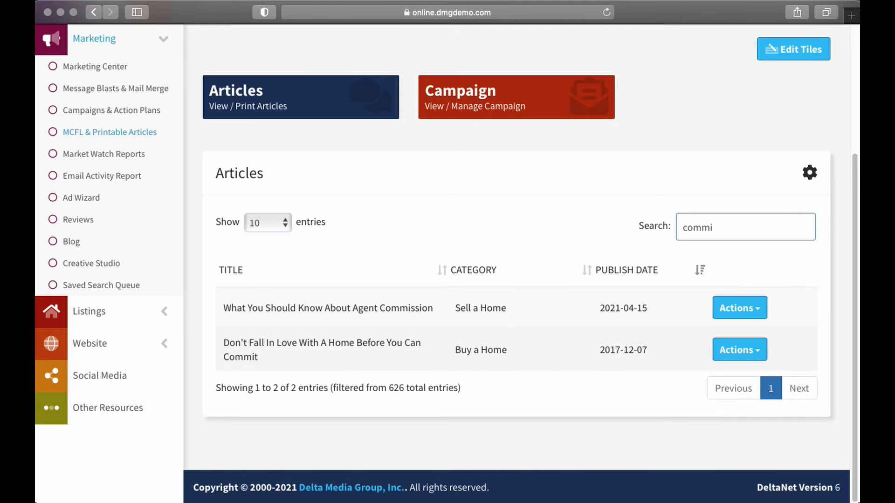
pyautogui.press('super+a')
pyautogui.press('BackSpace')
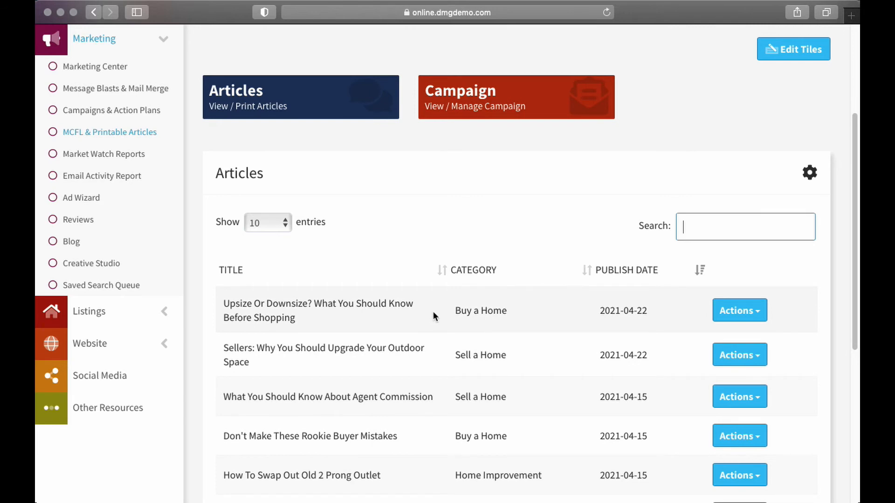
# Step: Open the preview of the article "Upsize Or Downsize? What You Should Know Before Shopping"
pyautogui.click(757, 314)
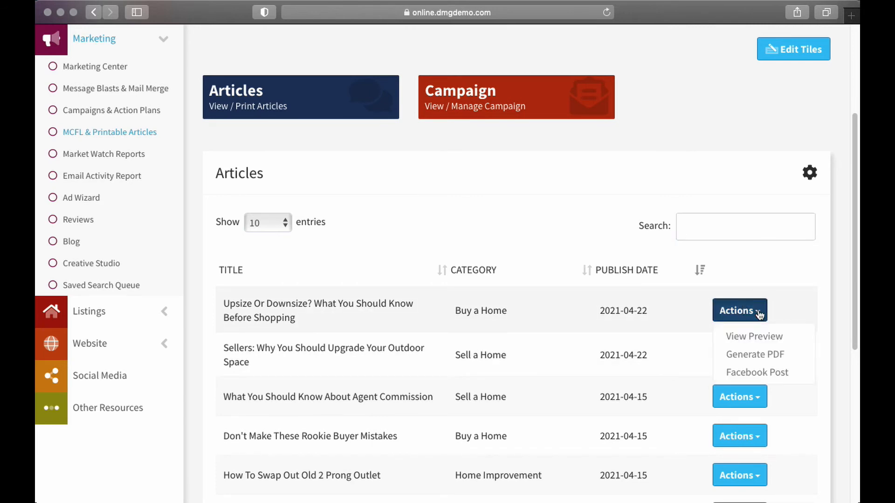
pyautogui.click(759, 337)
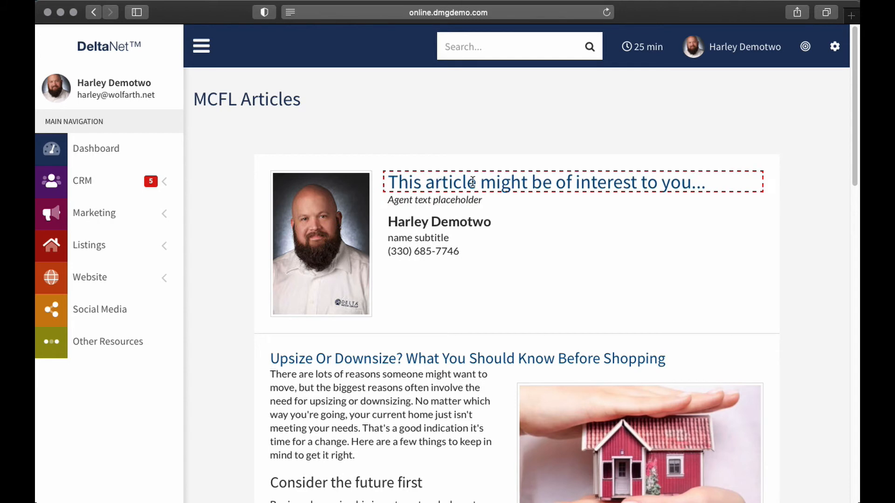
# Step: Check the editable header and agent text fields of the article preview and read through the article to its footer
pyautogui.click(476, 200)
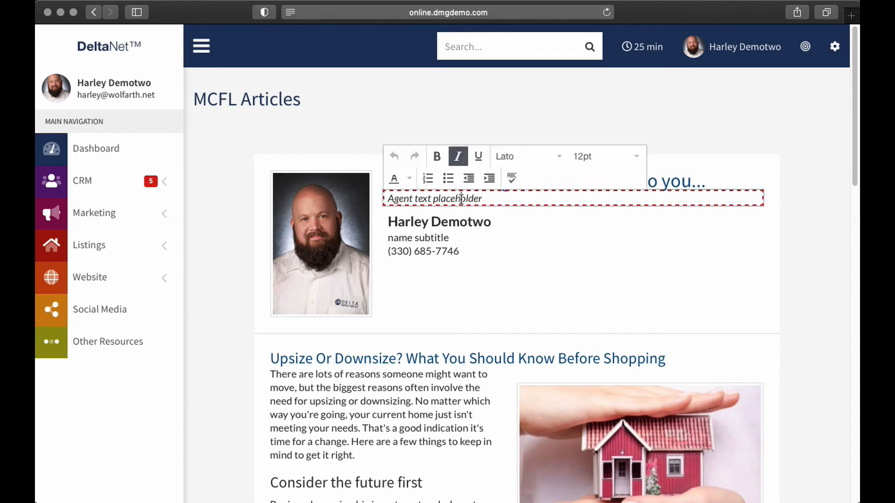
pyautogui.click(432, 237)
pyautogui.scroll(-1, 410, 359)
pyautogui.scroll(-7, 410, 360)
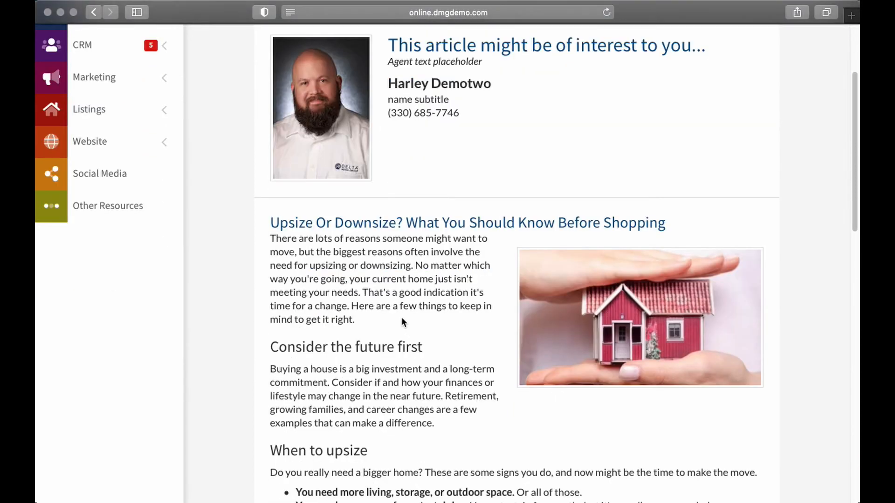
pyautogui.scroll(-1, 439, 268)
pyautogui.scroll(-10, 439, 269)
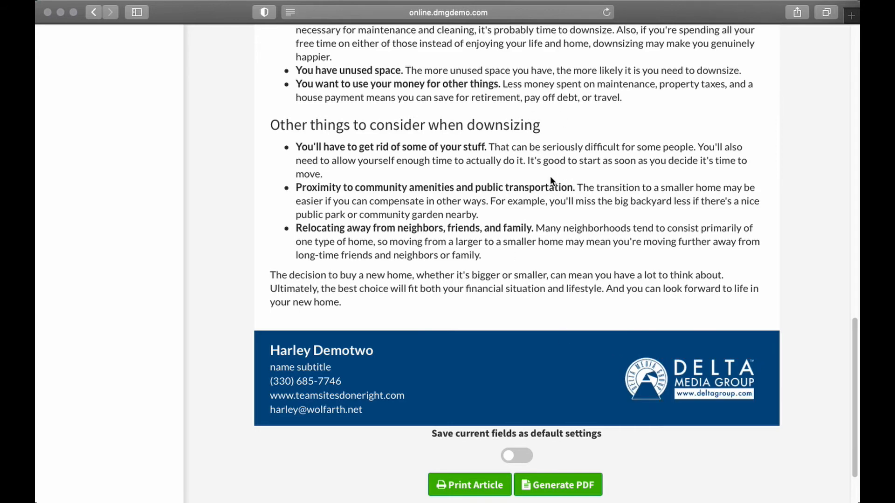
# Step: Look over the article again with its default-saving, print and PDF options, and return to the article list
pyautogui.scroll(15, 580, 261)
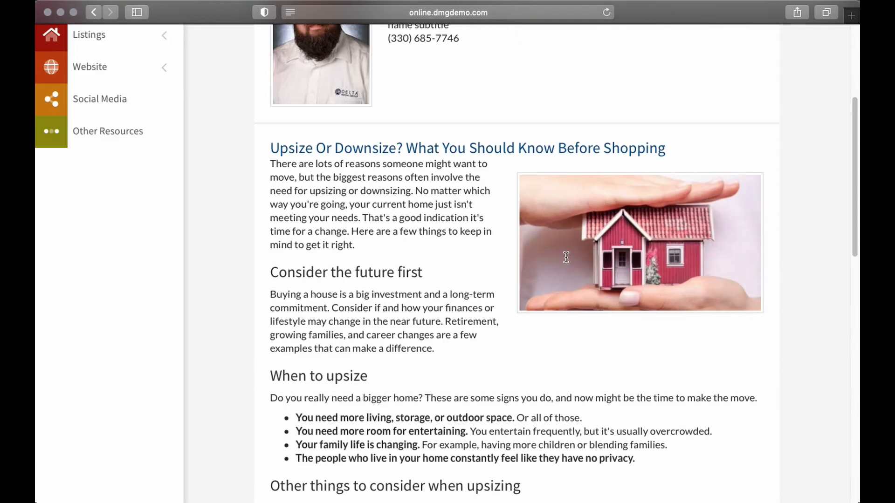
pyautogui.scroll(-15, 605, 290)
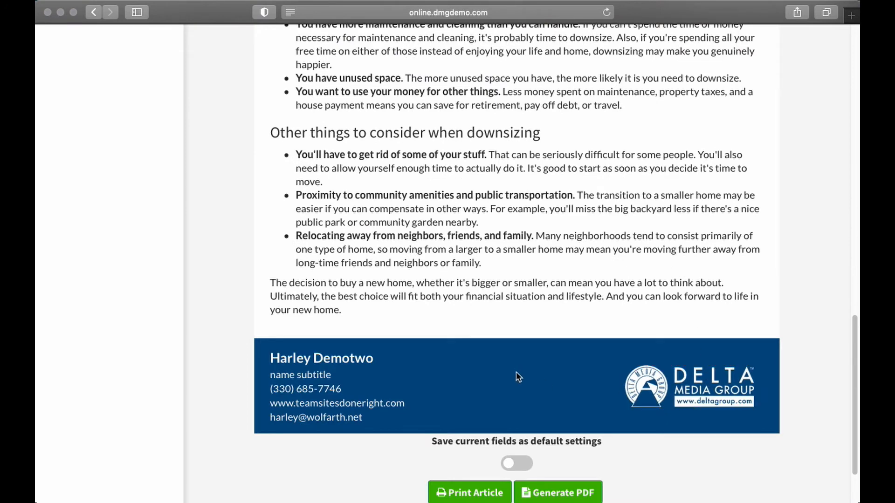
pyautogui.scroll(-1, 571, 373)
pyautogui.scroll(-3, 583, 370)
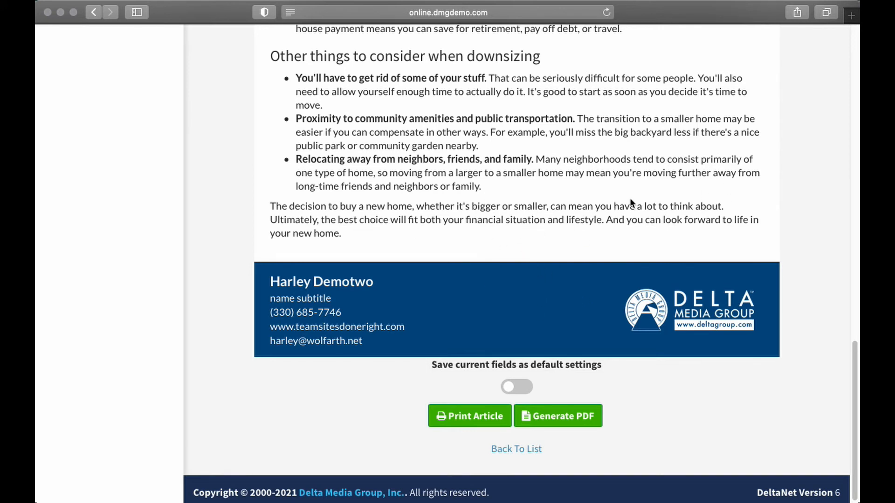
pyautogui.scroll(7, 791, 306)
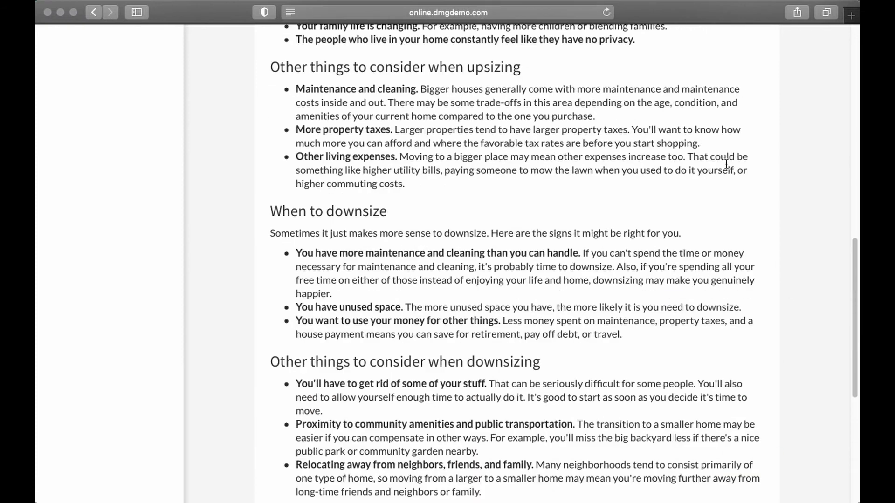
pyautogui.scroll(-5, 774, 178)
pyautogui.scroll(-2, 787, 183)
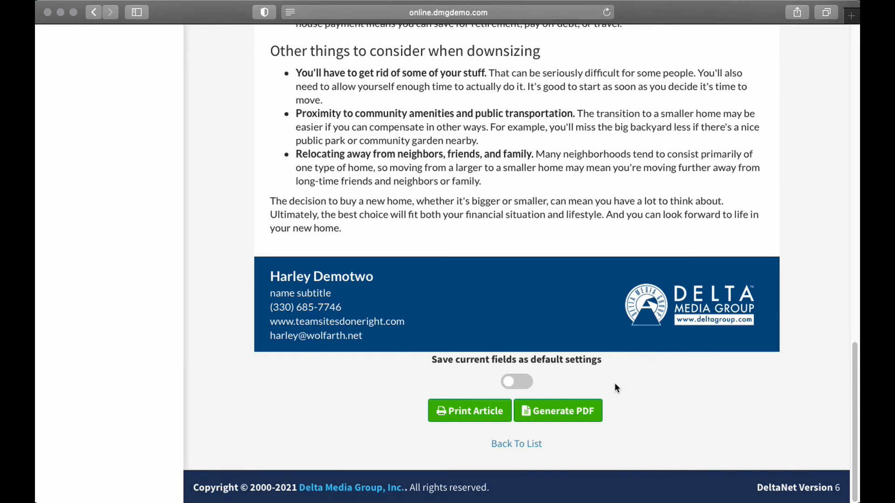
pyautogui.scroll(2, 617, 381)
pyautogui.scroll(-2, 559, 419)
pyautogui.click(521, 445)
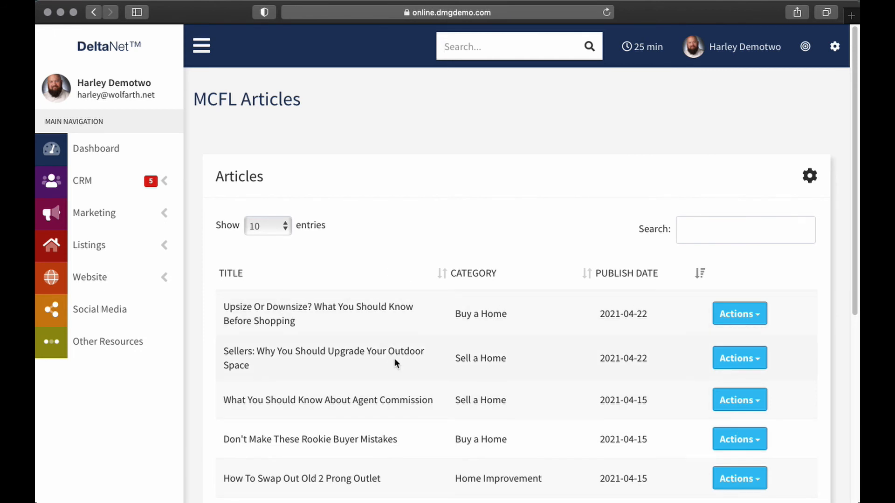
# Step: Open the Facebook posting tool for the article "Upsize Or Downsize? What You Should Know Before Shopping"
pyautogui.click(755, 316)
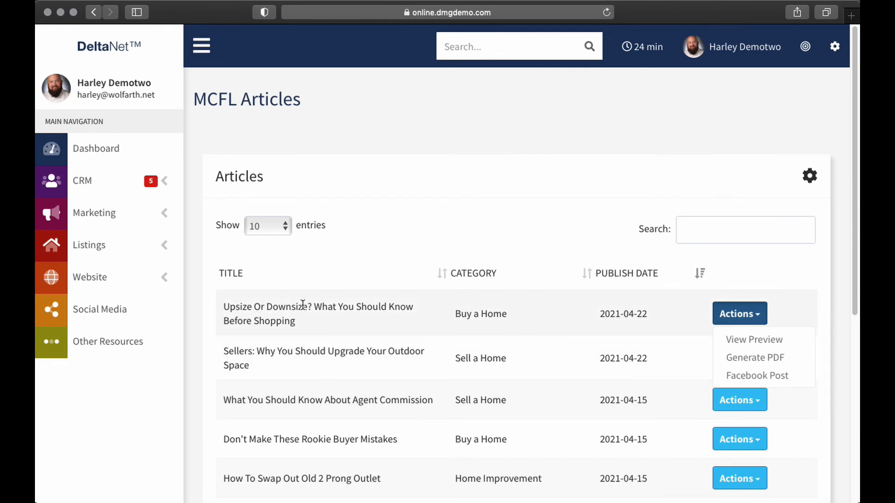
pyautogui.click(749, 373)
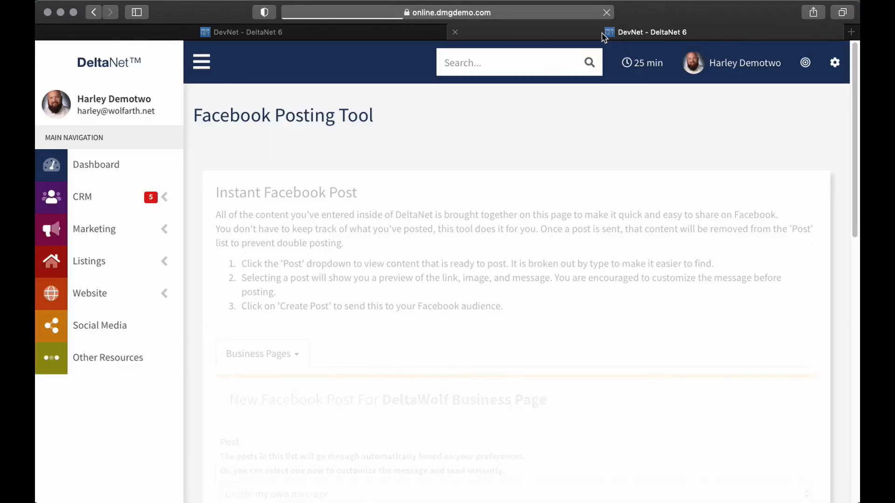
pyautogui.click(229, 32)
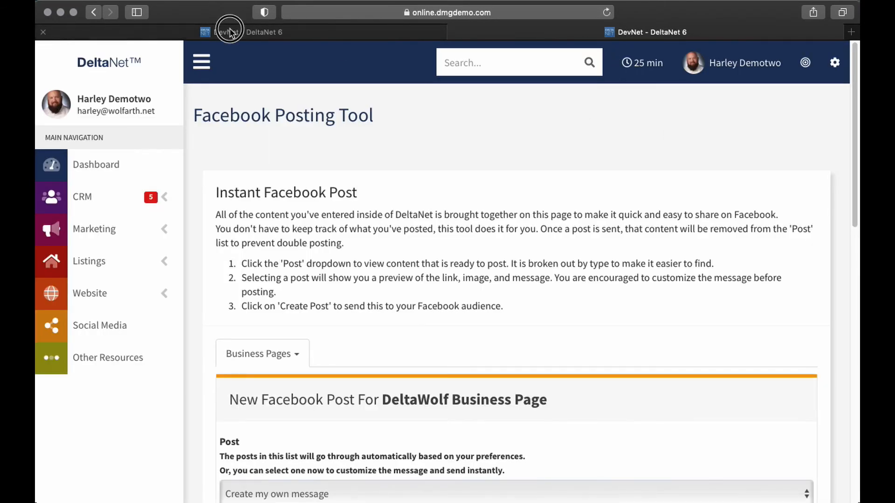
pyautogui.click(512, 30)
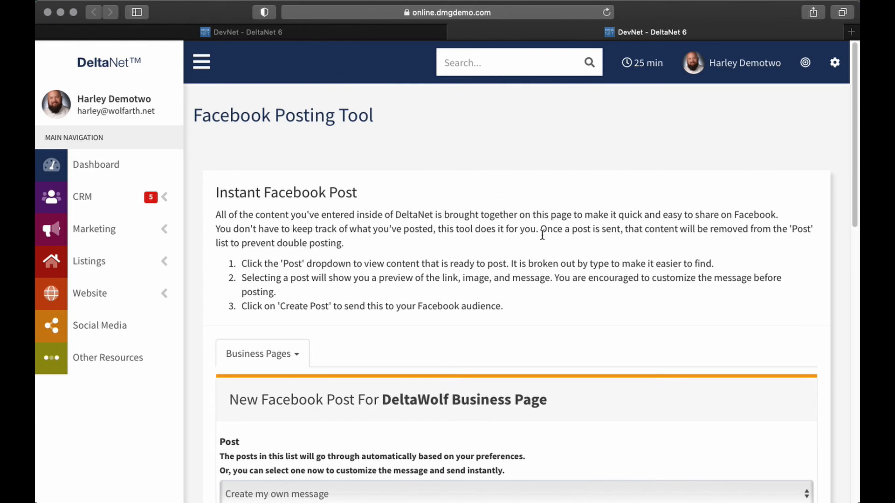
# Step: Choose DeltaWolf Business Page as the destination and Custom MCFL Post as the content of the new Facebook post
pyautogui.scroll(-3, 517, 266)
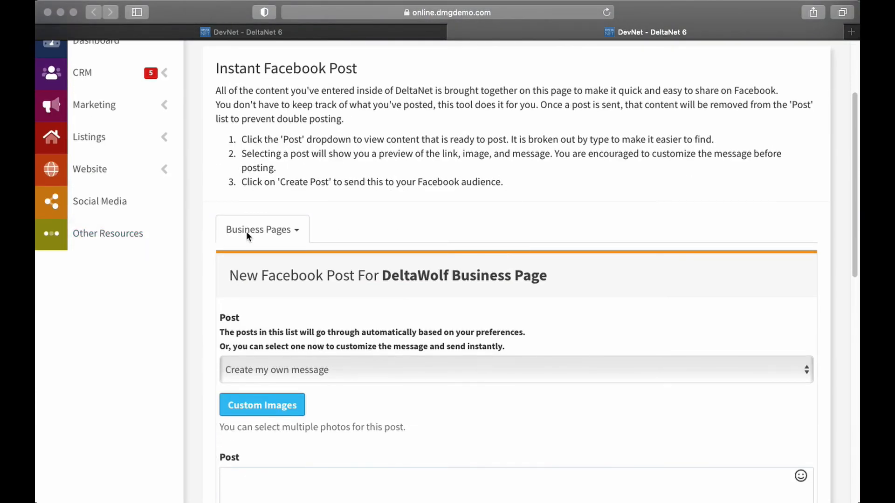
pyautogui.click(268, 232)
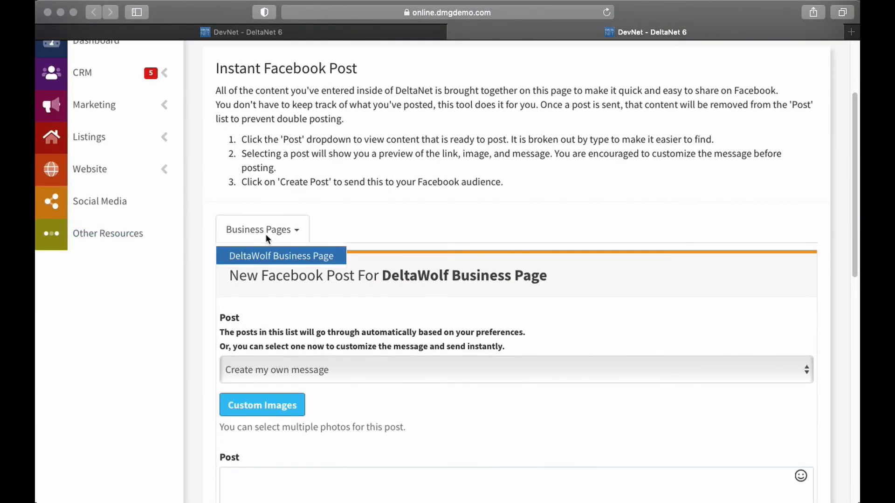
pyautogui.click(277, 256)
pyautogui.scroll(-5, 281, 249)
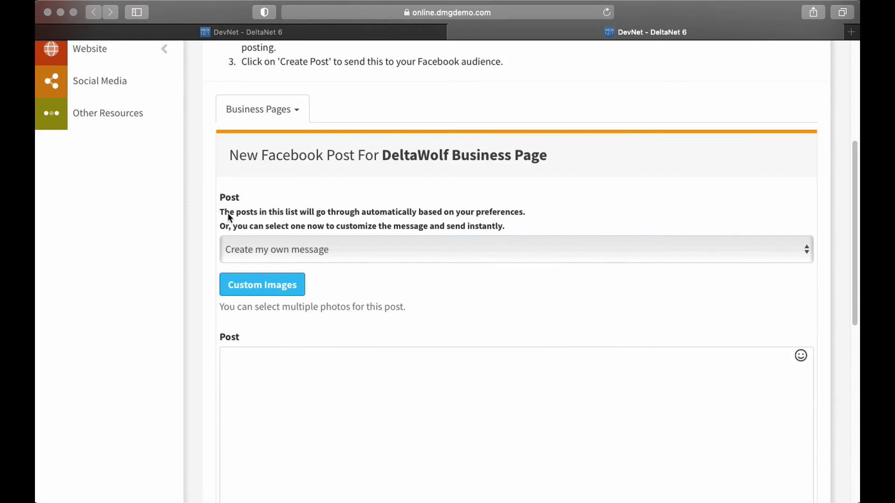
pyautogui.click(288, 245)
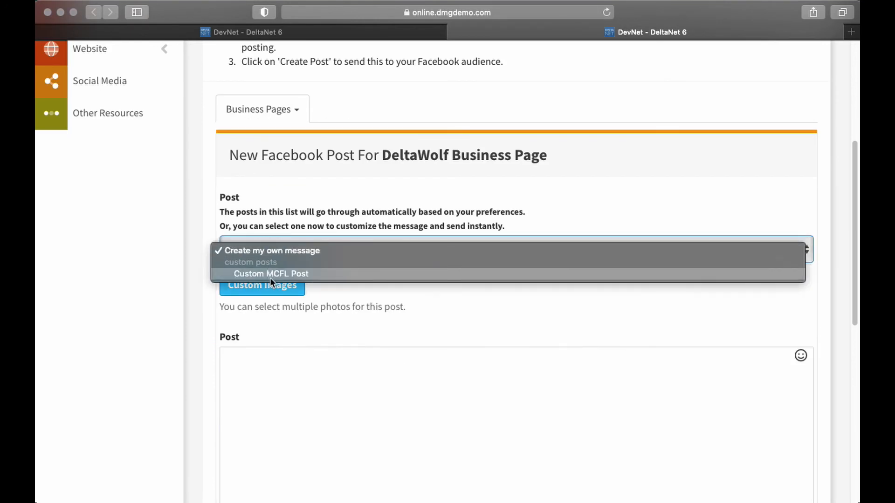
pyautogui.click(252, 273)
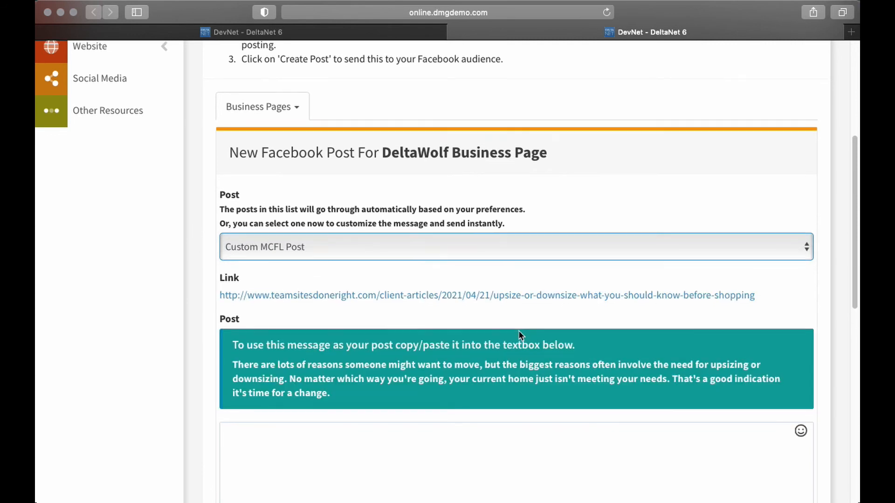
# Step: Copy the suggested message about upsizing or downsizing into the post's text box
pyautogui.scroll(-5, 518, 331)
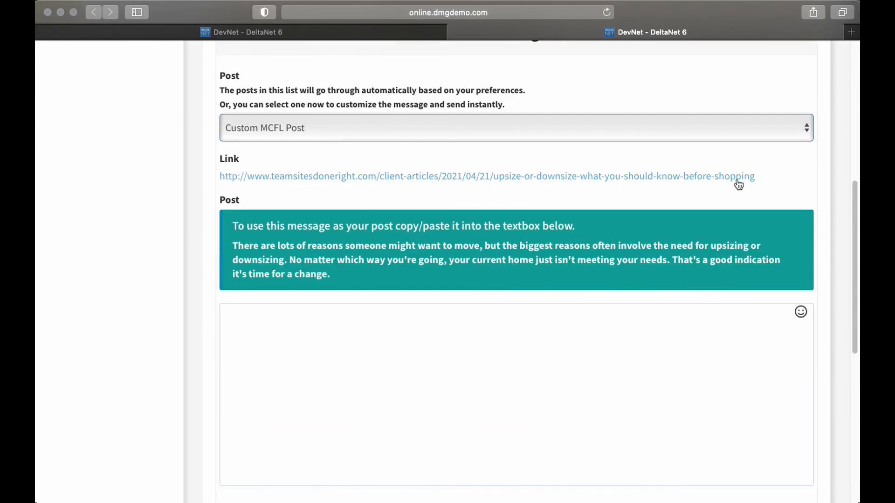
pyautogui.scroll(-1, 740, 181)
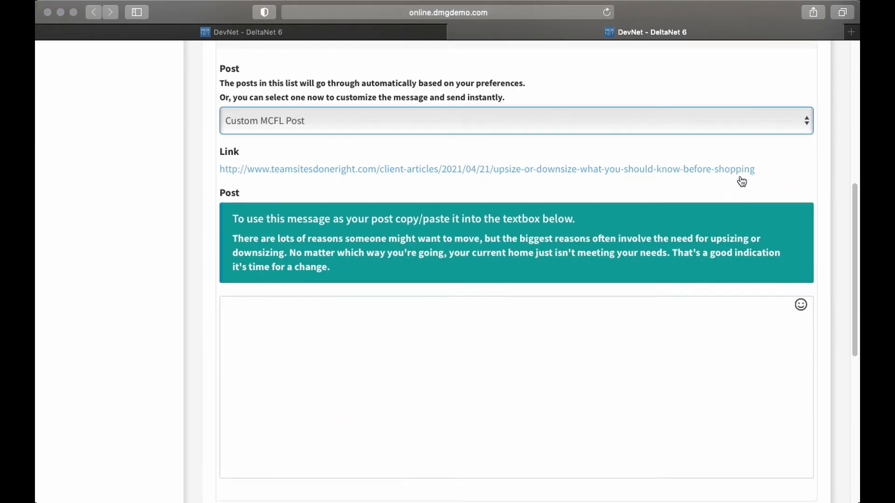
pyautogui.click(256, 335)
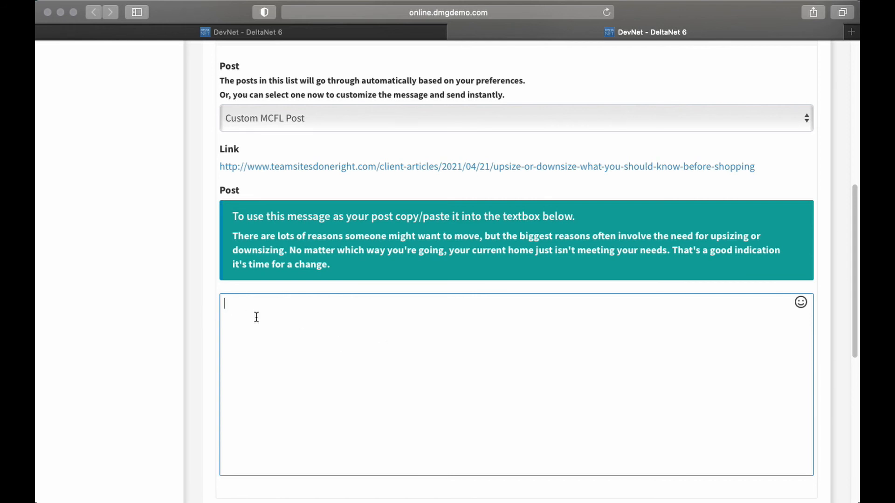
pyautogui.click(224, 305)
pyautogui.moveTo(234, 237); pyautogui.dragTo(404, 274)
pyautogui.press('super+c')
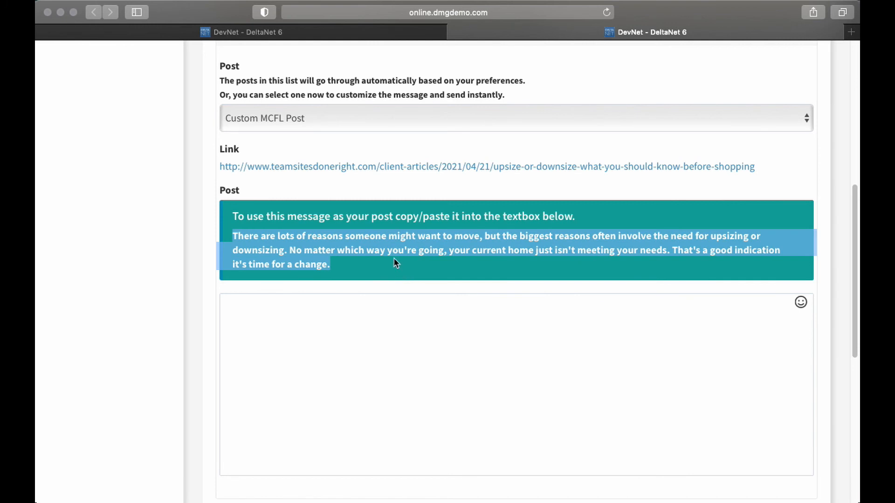
pyautogui.click(266, 351)
pyautogui.press('super+v')
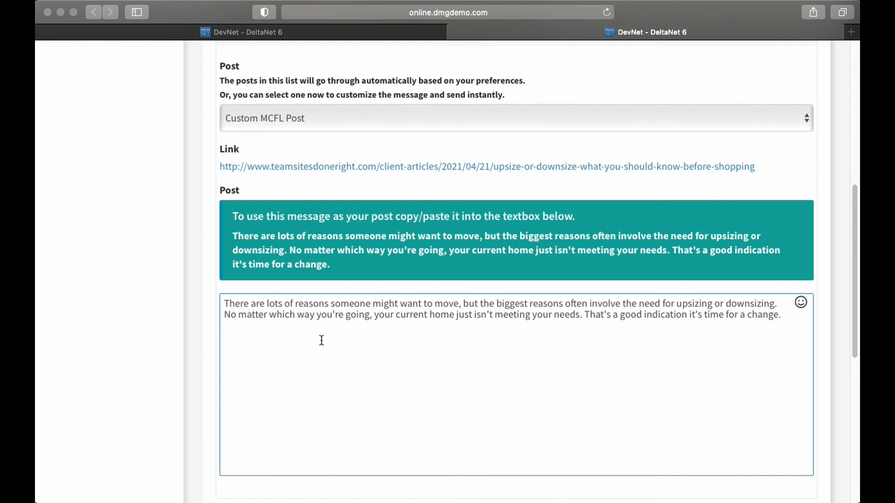
# Step: Turn on scheduling the post for a later time, turn it off again, and look over the scheduled posts
pyautogui.scroll(-5, 322, 341)
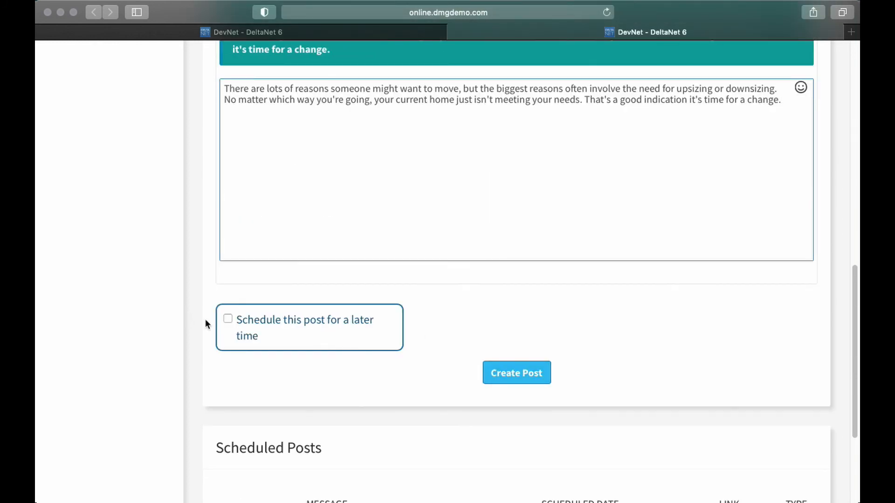
pyautogui.click(236, 321)
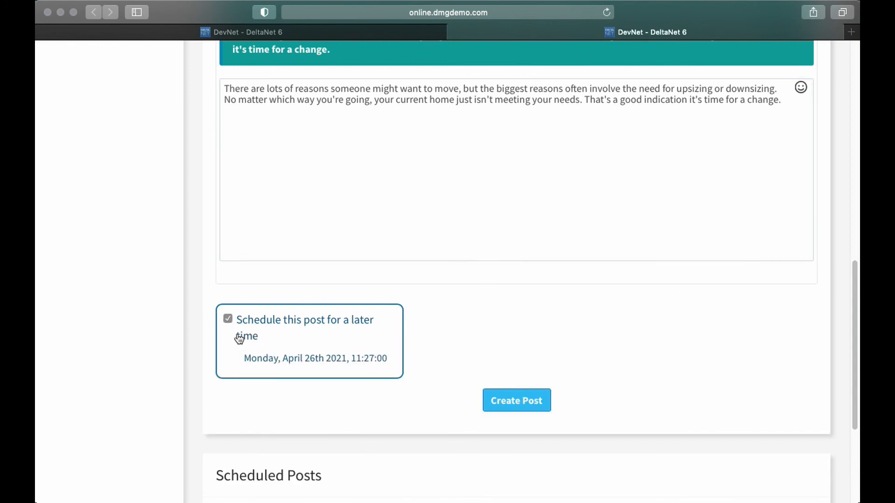
pyautogui.click(228, 318)
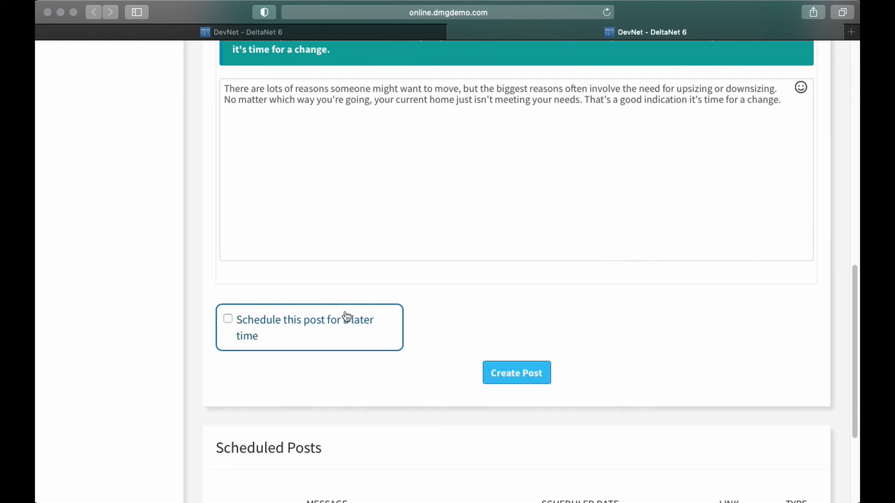
pyautogui.scroll(-1, 343, 315)
pyautogui.scroll(-1, 360, 326)
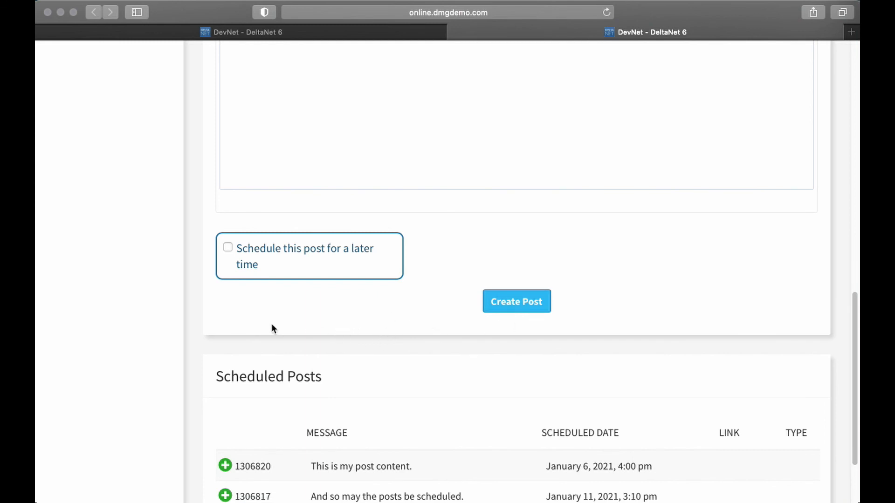
pyautogui.scroll(10, 421, 347)
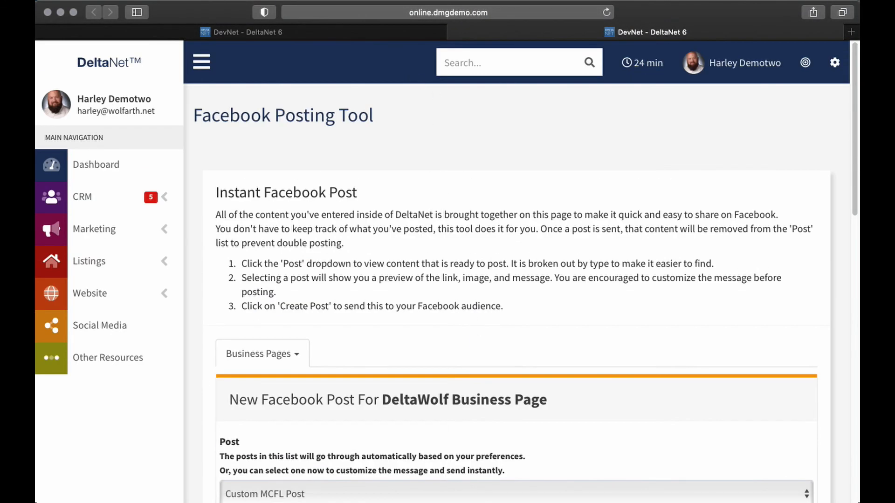
# Step: Close the Facebook posting tool without creating the post, and view the articles' default header, body and logo settings without changing them
pyautogui.click(455, 32)
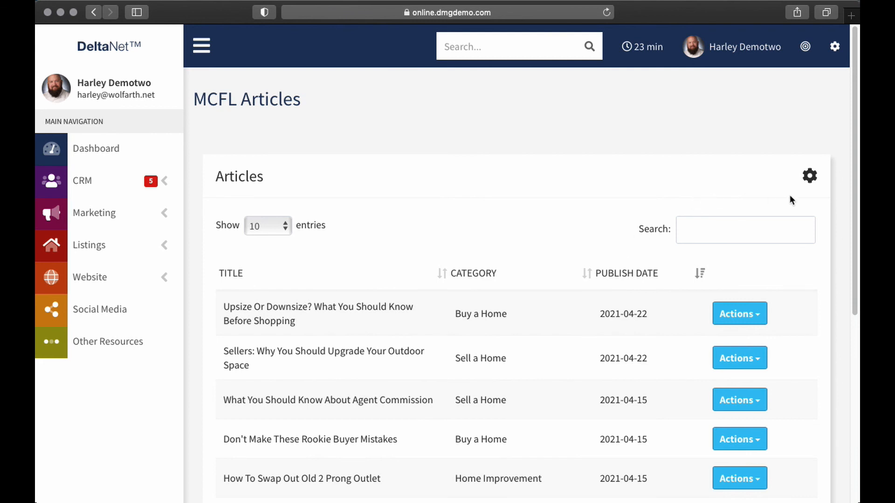
pyautogui.click(810, 177)
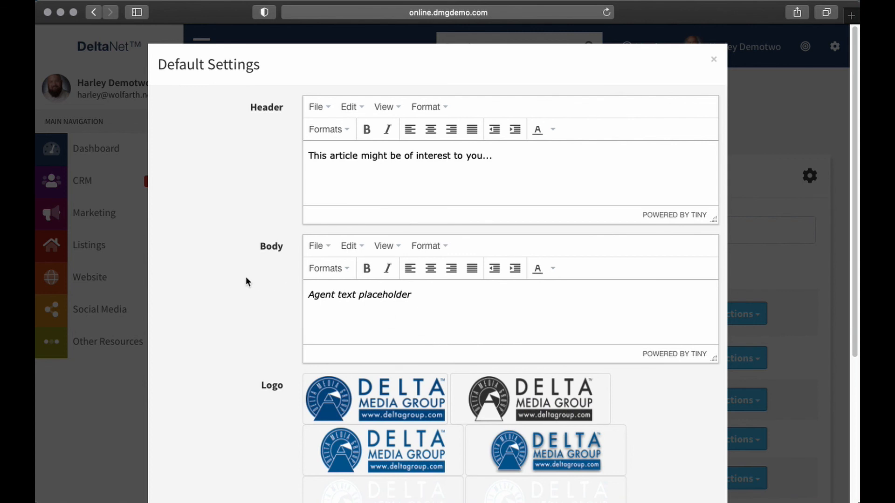
pyautogui.click(715, 62)
# Step: Reopen the preview of "Upsize Or Downsize? What You Should Know Before Shopping" and review it down to the print and PDF options
pyautogui.click(759, 318)
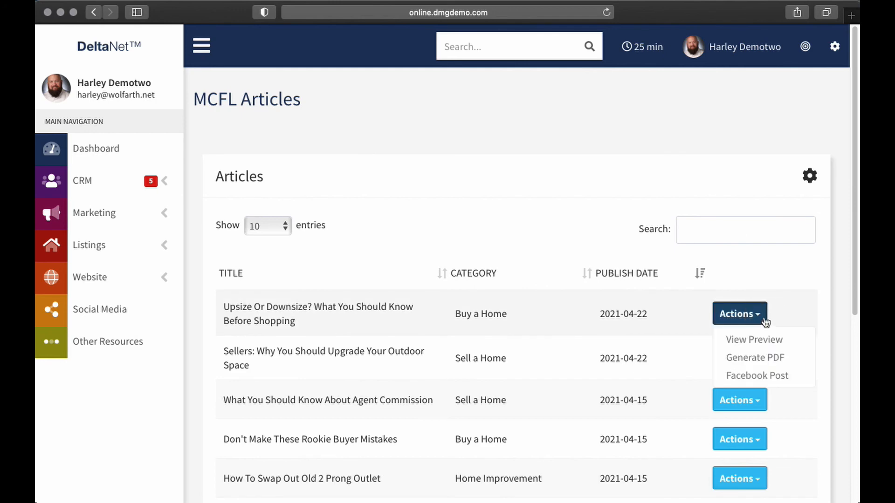
pyautogui.click(754, 340)
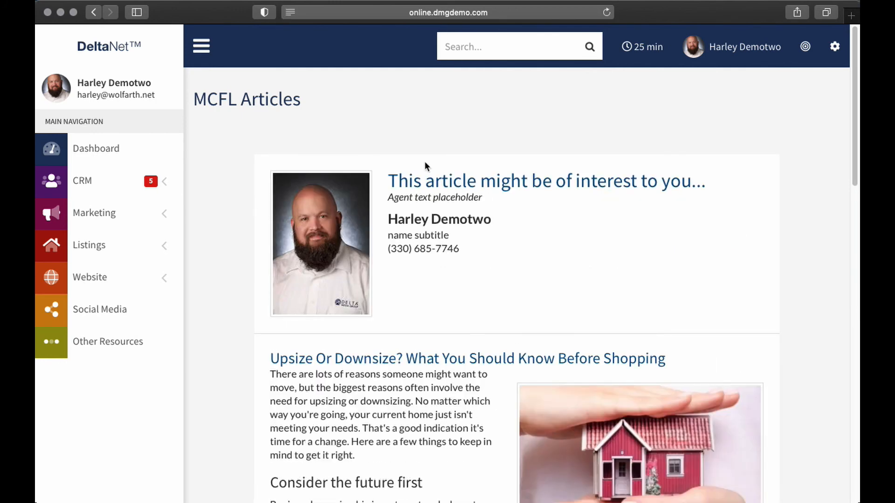
pyautogui.scroll(-20, 450, 287)
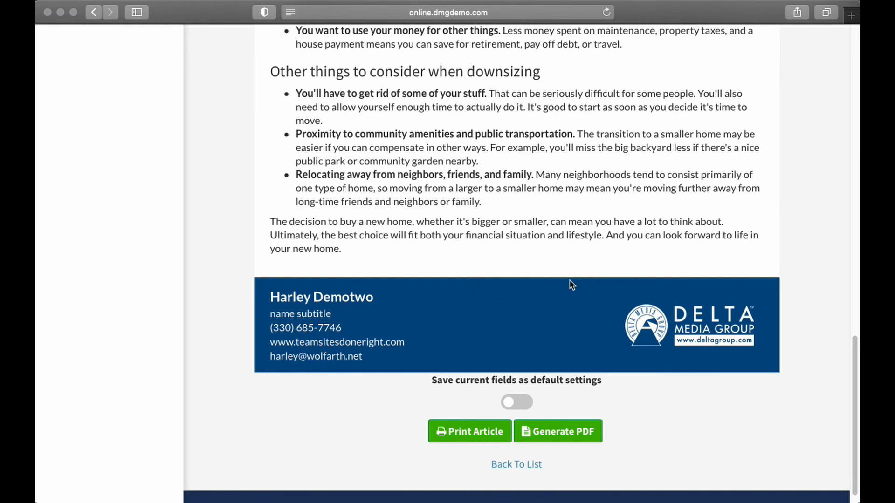
pyautogui.scroll(20, 485, 292)
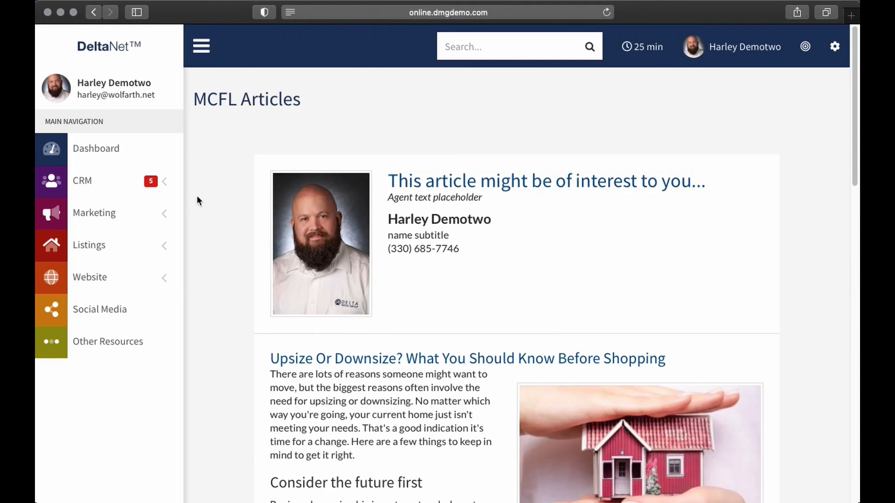
pyautogui.scroll(-20, 243, 229)
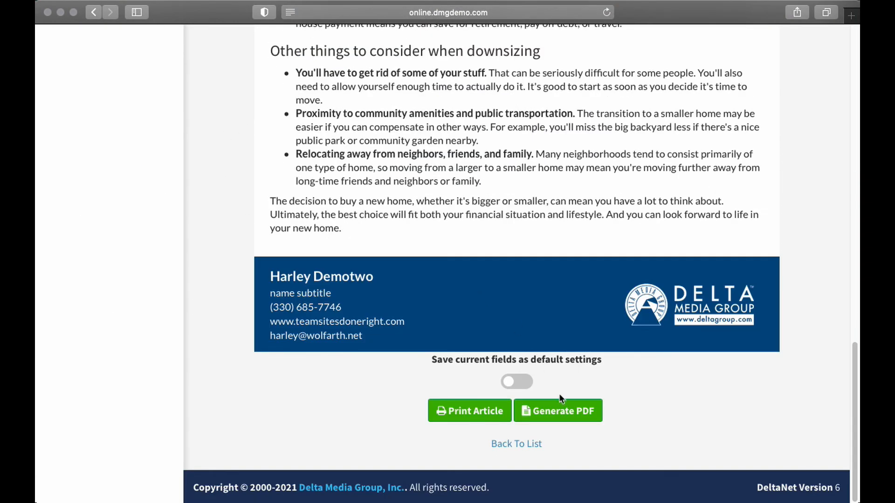
# Step: Return to the article list, review the default header text, body placeholder and logo choices for articles, and close the settings without saving
pyautogui.click(516, 444)
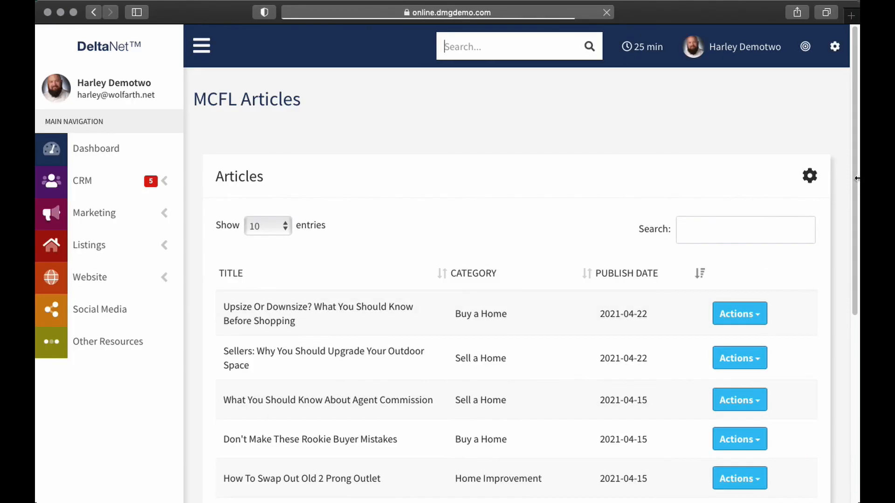
pyautogui.click(810, 176)
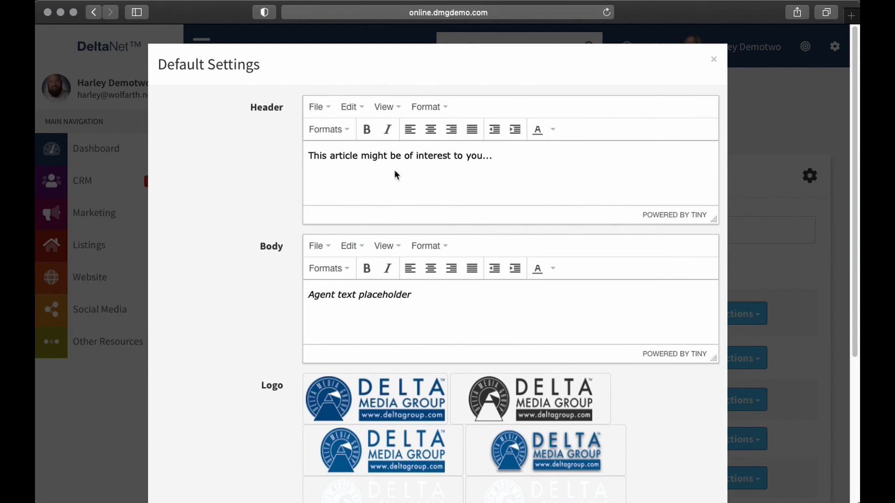
pyautogui.click(307, 157)
pyautogui.scroll(-5, 481, 233)
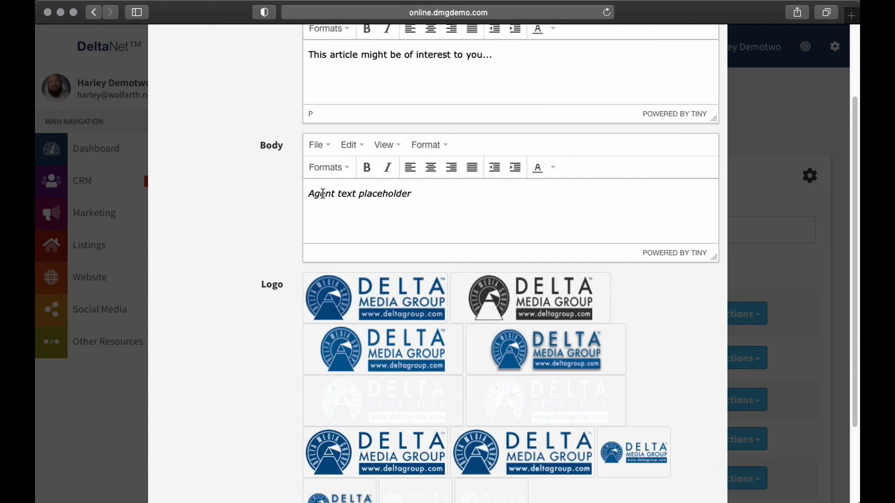
pyautogui.moveTo(313, 194); pyautogui.dragTo(455, 192)
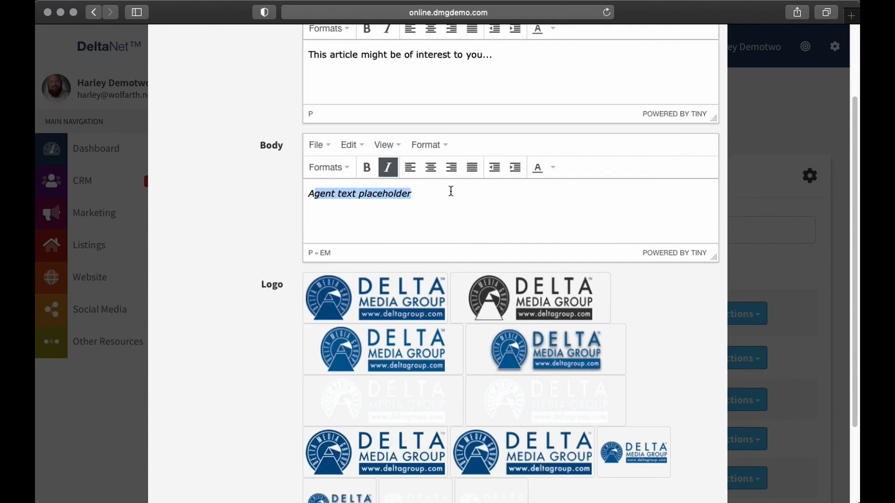
pyautogui.scroll(-5, 451, 194)
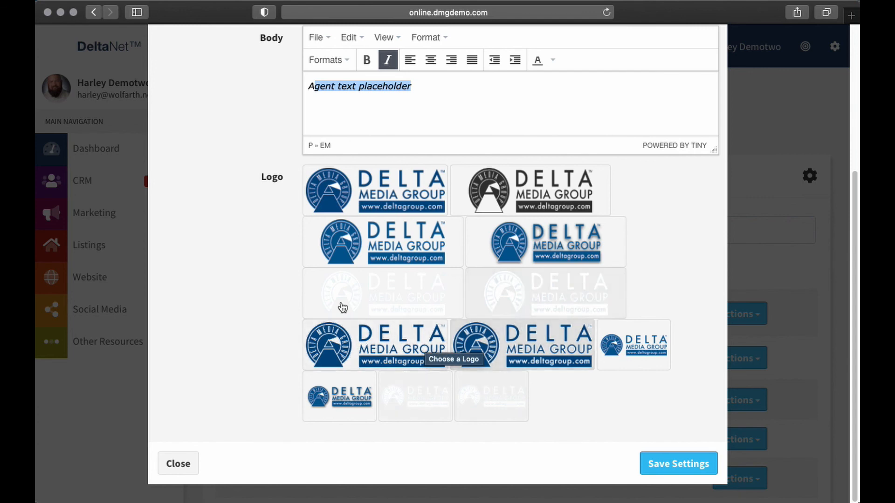
pyautogui.scroll(5, 431, 309)
pyautogui.scroll(-5, 490, 244)
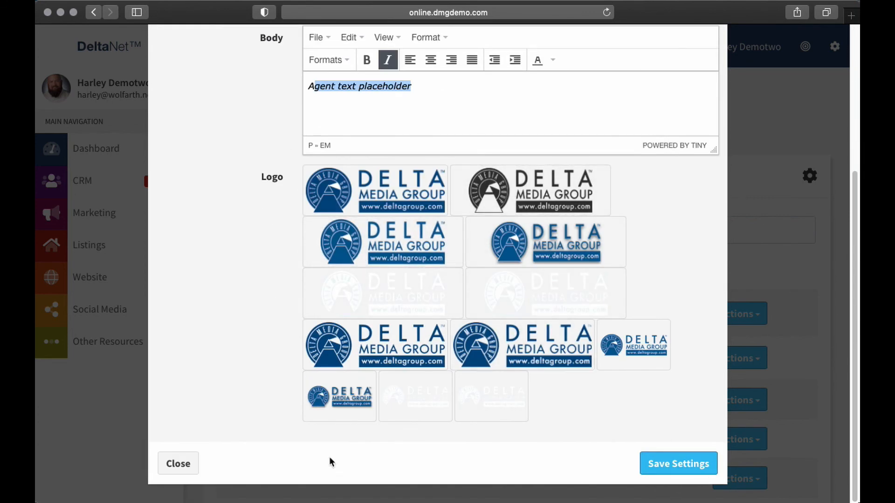
pyautogui.click(178, 463)
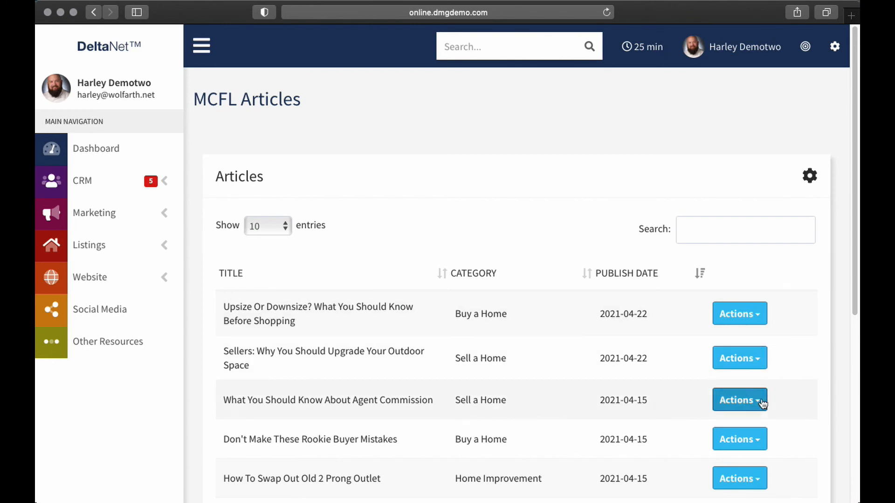
# Step: Check the actions available for "Sellers: Why You Should Upgrade Your Outdoor Space" and look over the MCFL article list
pyautogui.click(742, 360)
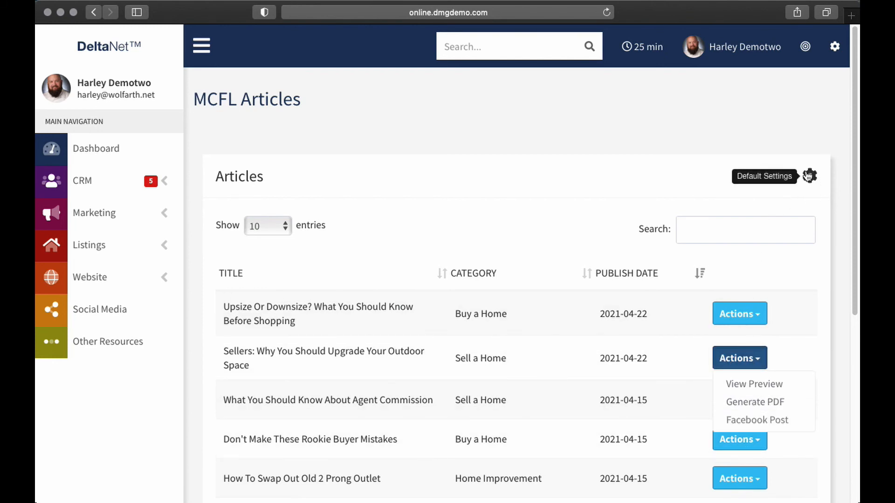
pyautogui.click(518, 180)
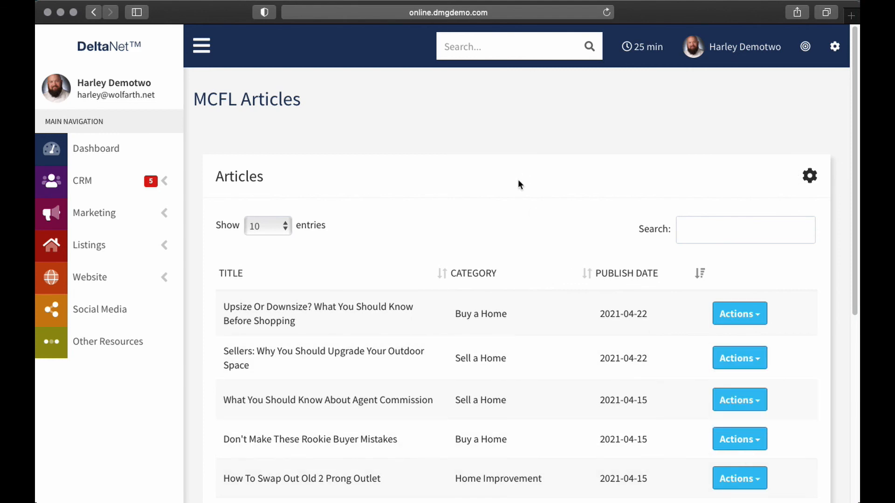
pyautogui.scroll(-7, 502, 318)
pyautogui.scroll(7, 501, 318)
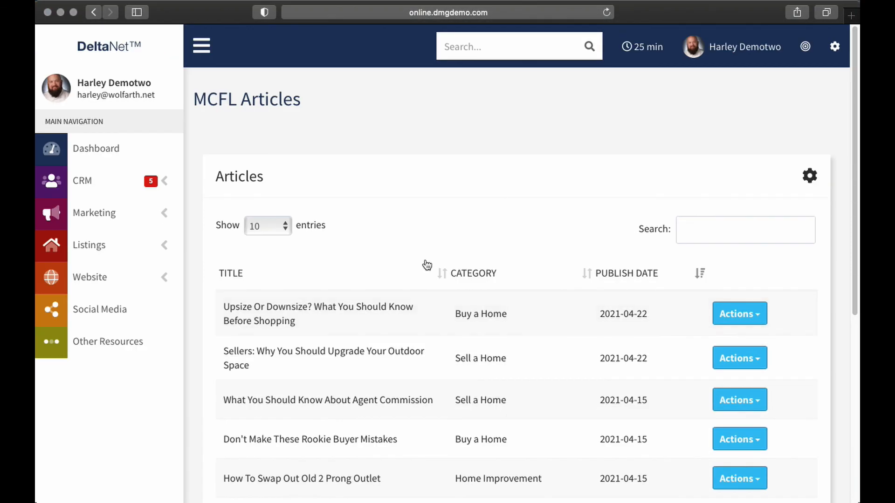